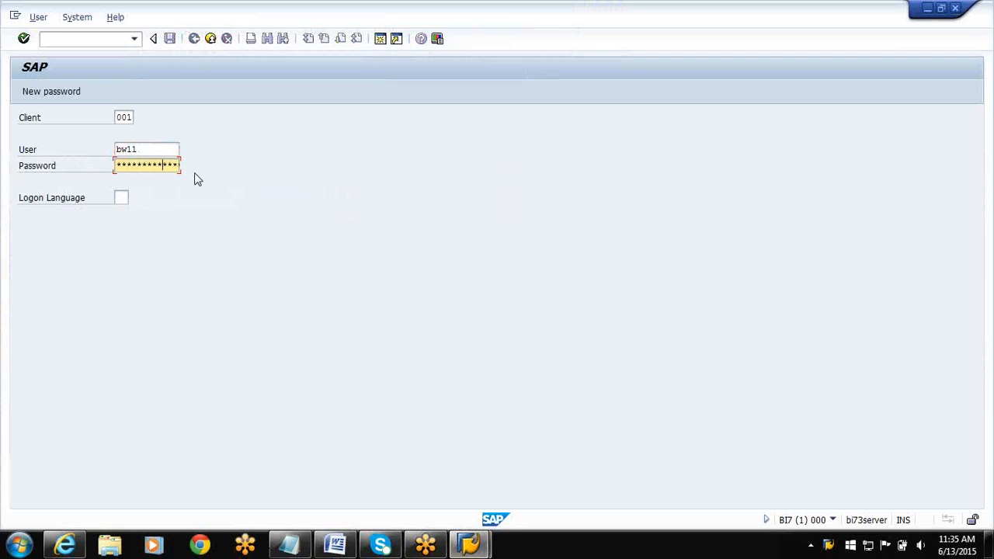
# Log on with language EN, ending any other logons of this user, and start transaction rsa1.
pyautogui.write('EN')
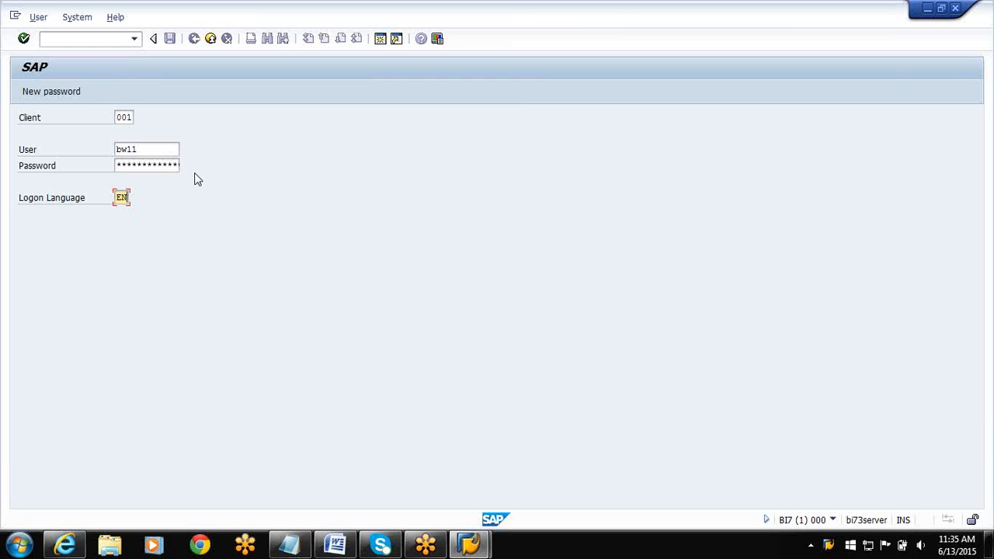
pyautogui.press('Return')
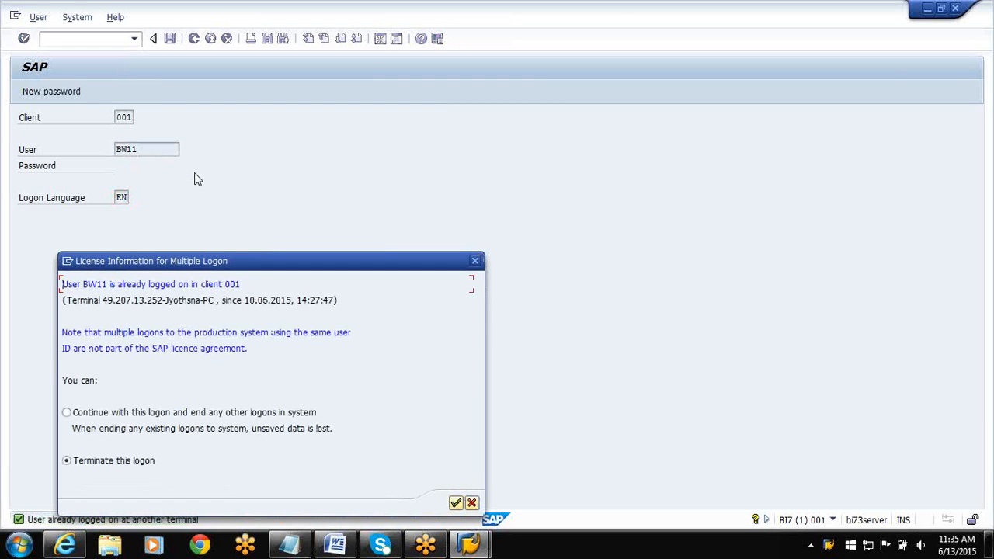
pyautogui.click(67, 412)
pyautogui.click(455, 504)
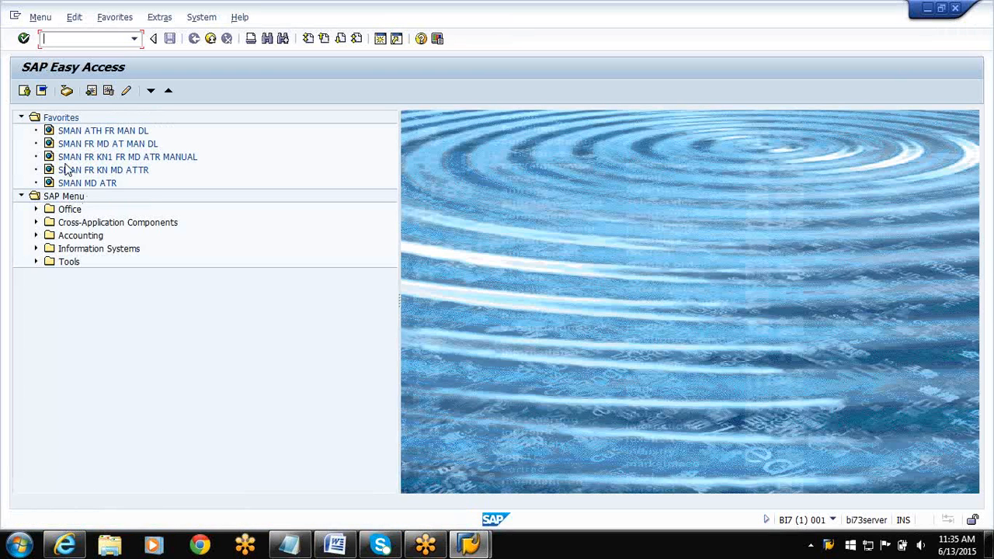
pyautogui.write('rsa1')
pyautogui.press('Return')
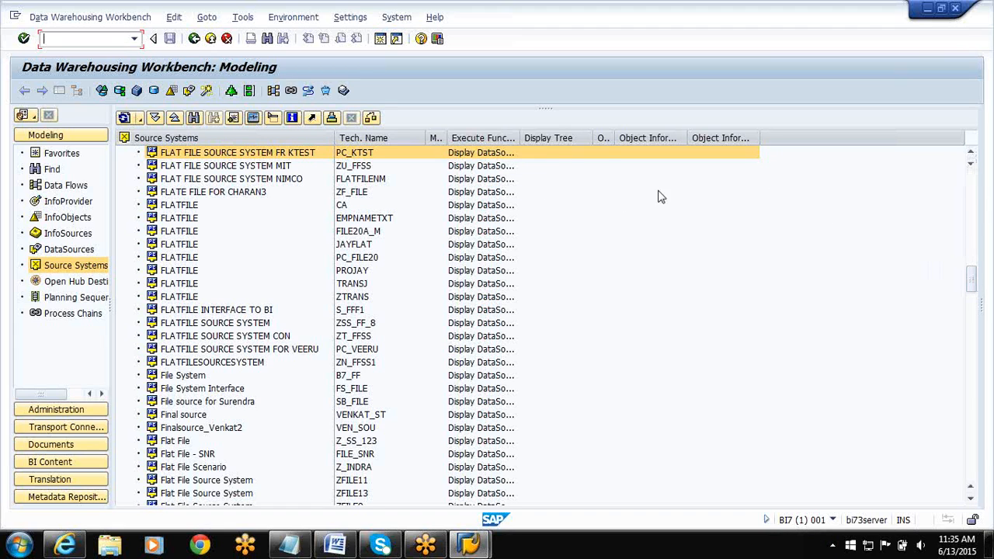
# Find the source system PC_JSH in the source systems tree and check its connection.
pyautogui.click(193, 117)
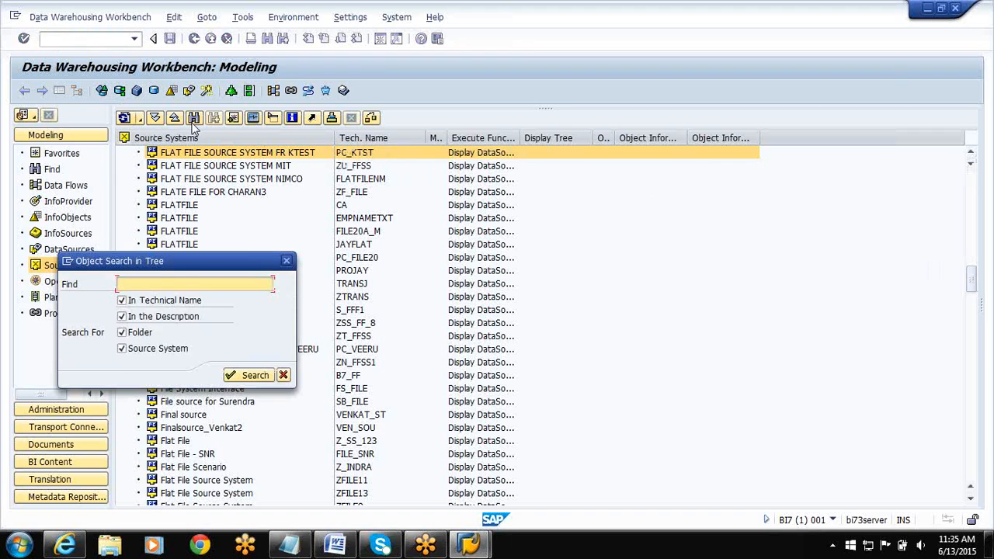
pyautogui.write('PC_JSH')
pyautogui.press('Return')
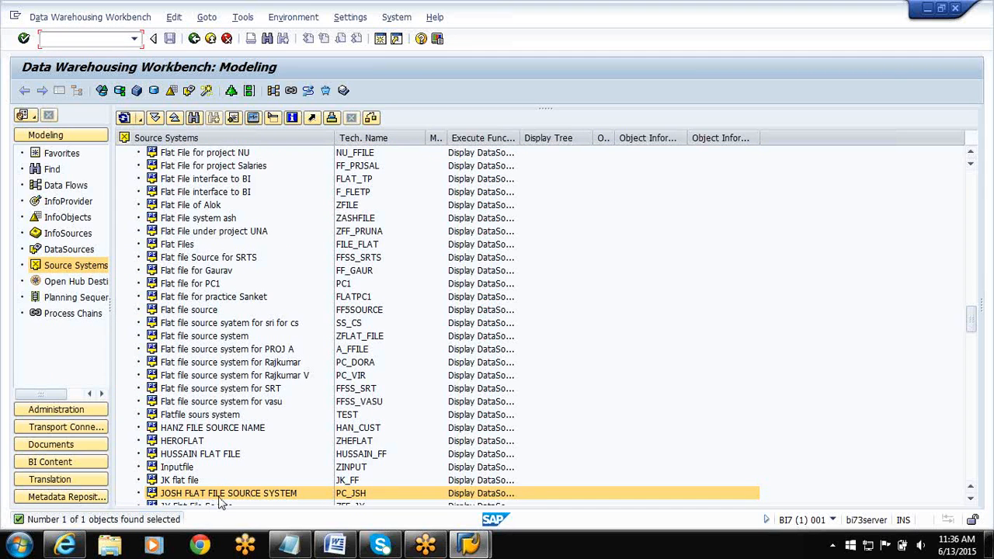
pyautogui.rightClick(264, 498)
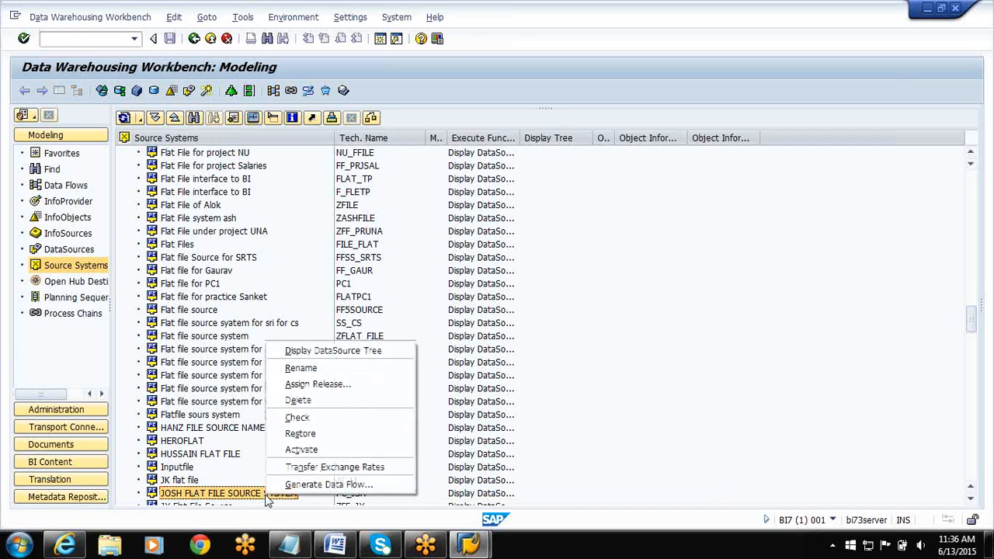
pyautogui.click(299, 418)
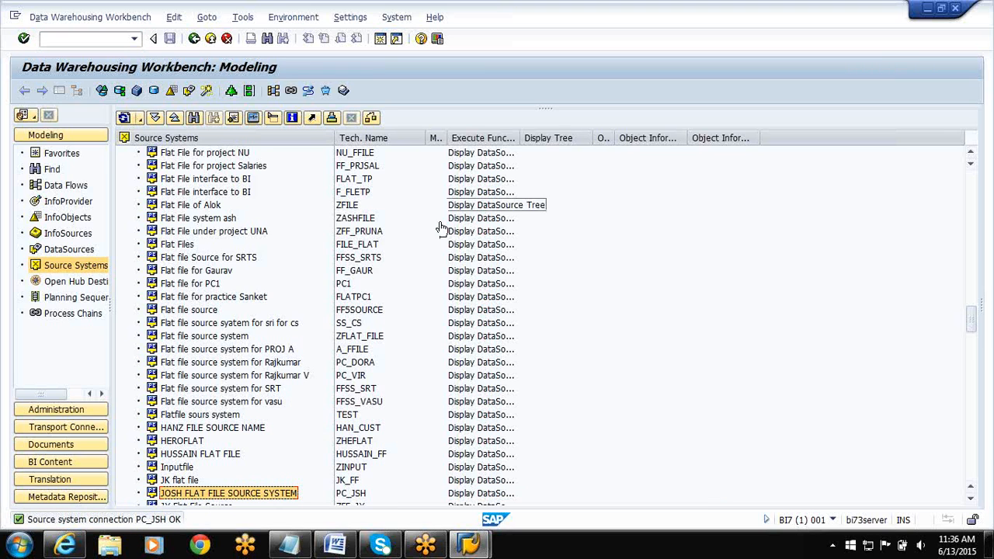
# Minimize SAP and browse in Windows Explorer to the SAP DOC folder inside K-online SAP Classes on Local Disk (E:).
pyautogui.click(927, 9)
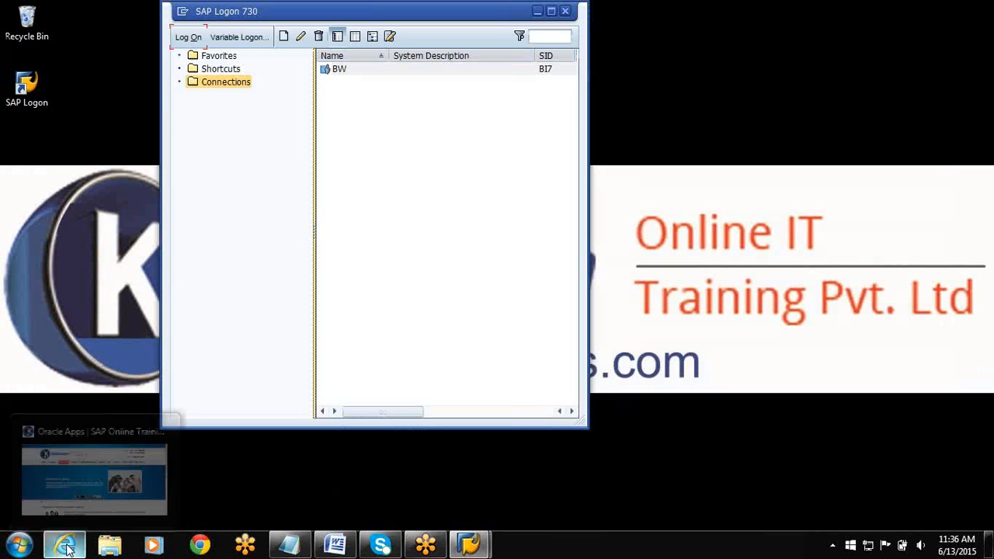
pyautogui.click(283, 497)
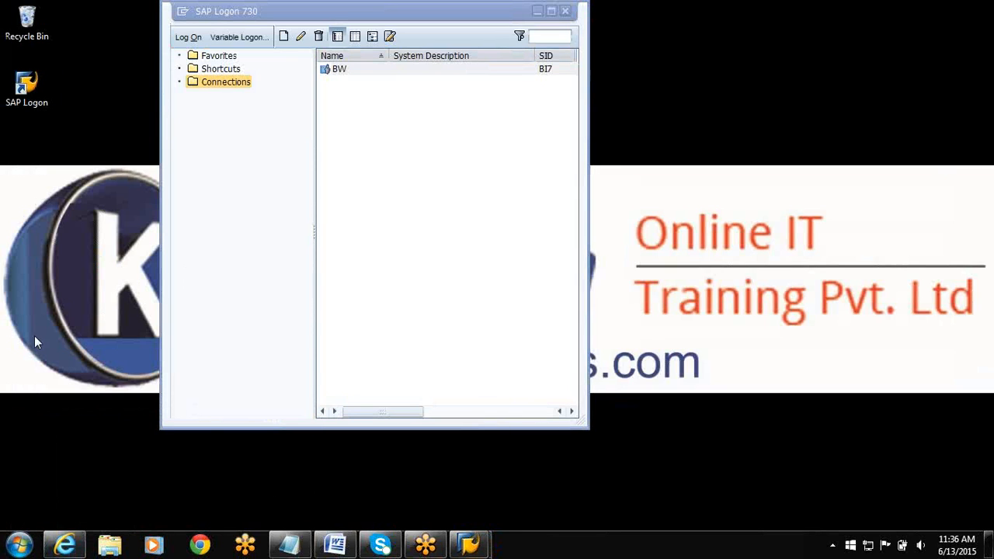
pyautogui.click(20, 544)
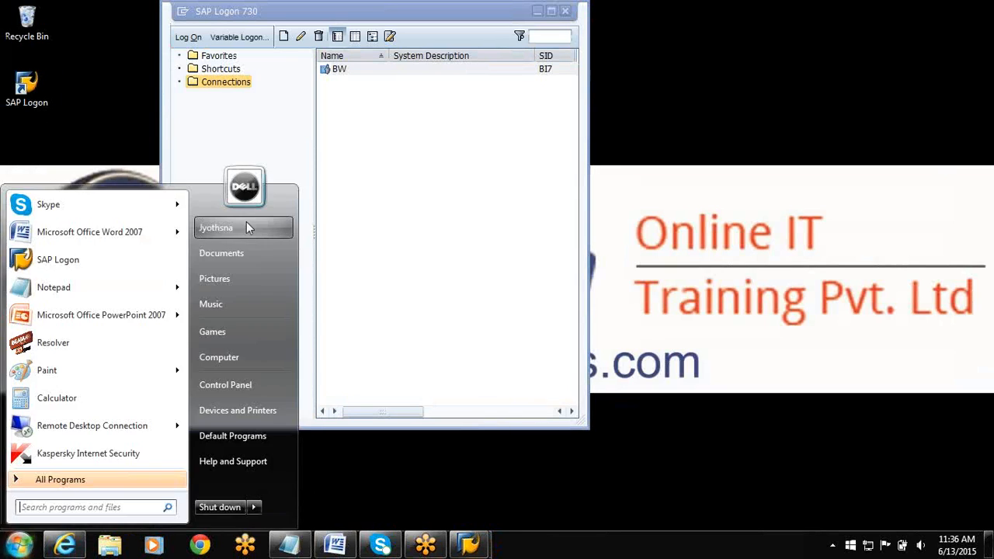
pyautogui.click(224, 355)
pyautogui.doubleClick(542, 103)
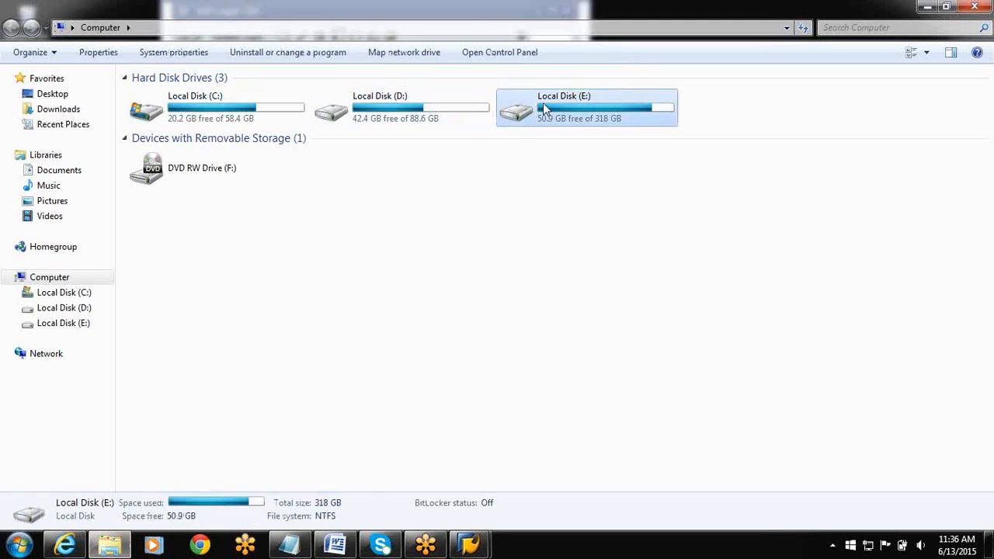
pyautogui.doubleClick(186, 141)
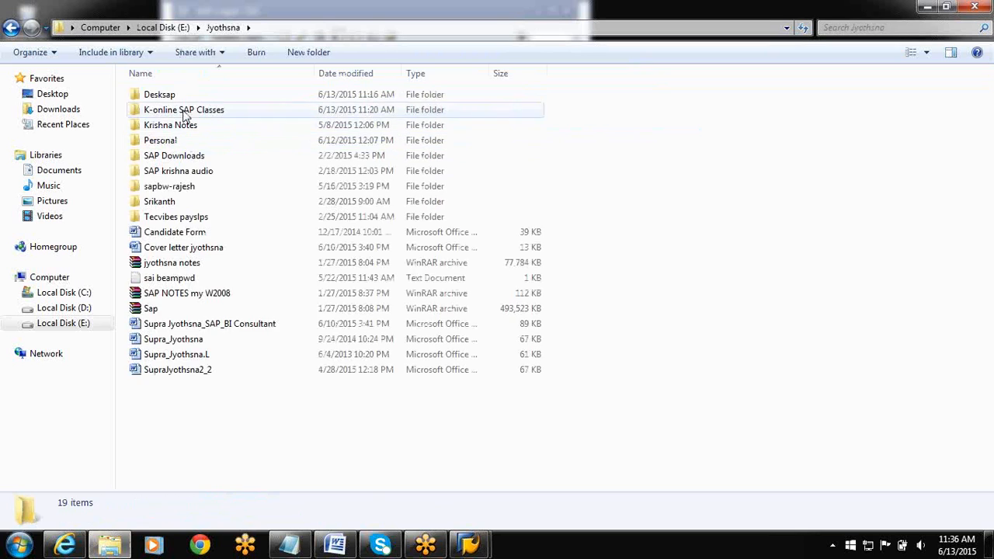
pyautogui.doubleClick(184, 111)
pyautogui.doubleClick(381, 146)
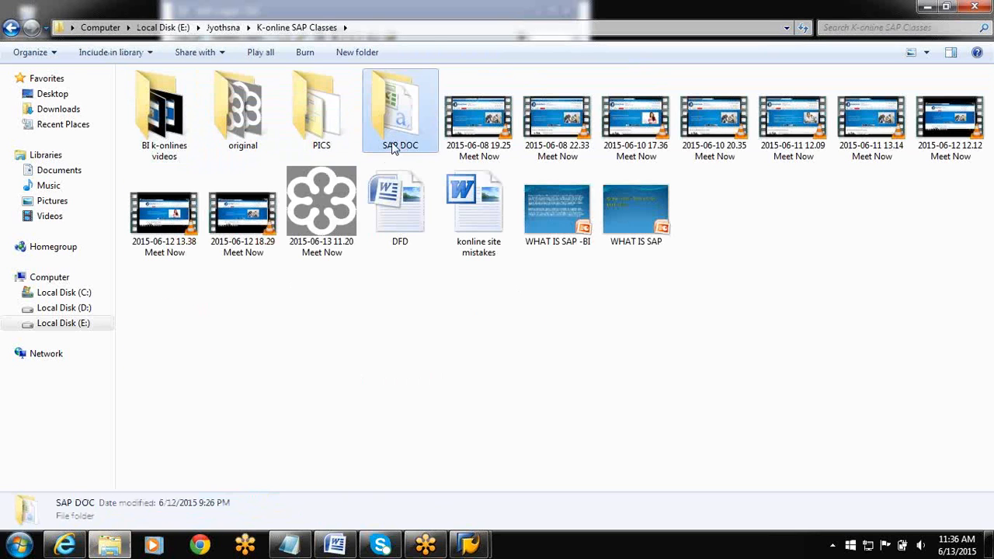
# Review the contents and file properties of SMAN_ATTR, then close everything opened for it, including the Explorer window.
pyautogui.doubleClick(163, 97)
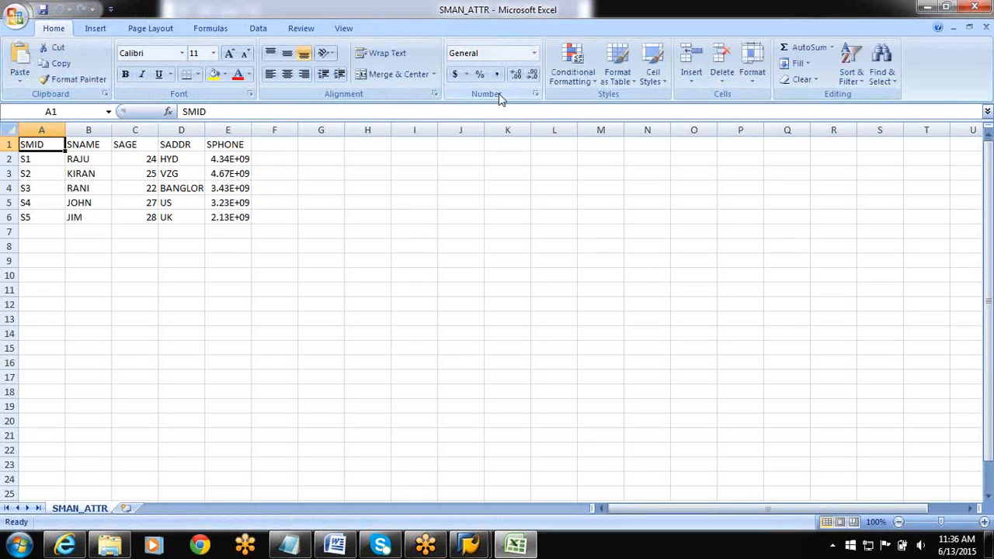
pyautogui.click(982, 8)
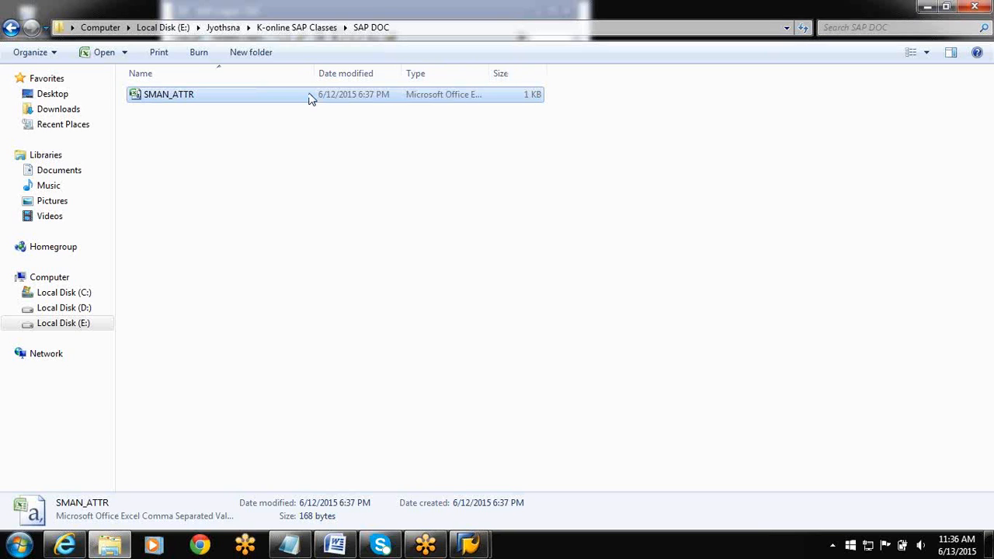
pyautogui.rightClick(185, 97)
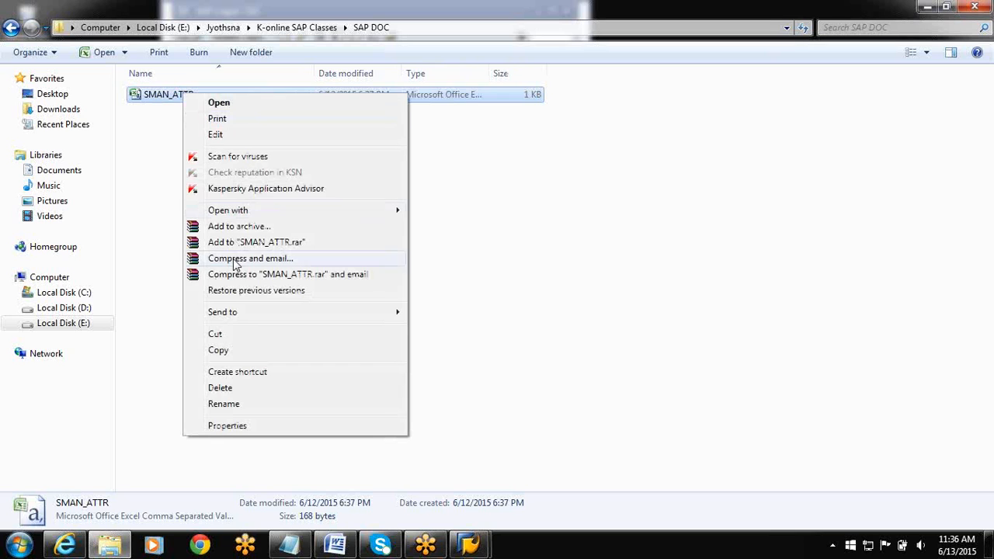
pyautogui.click(227, 425)
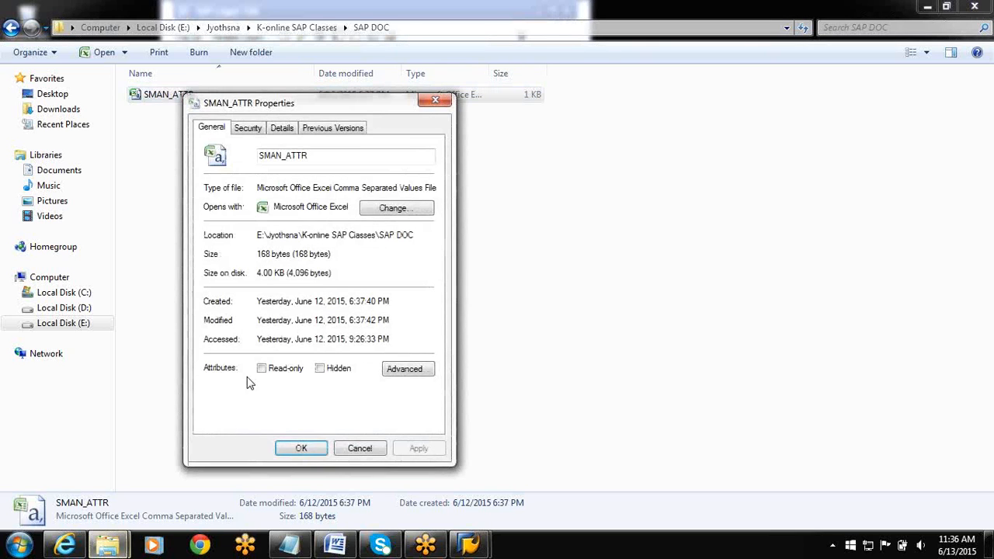
pyautogui.click(435, 100)
pyautogui.click(976, 8)
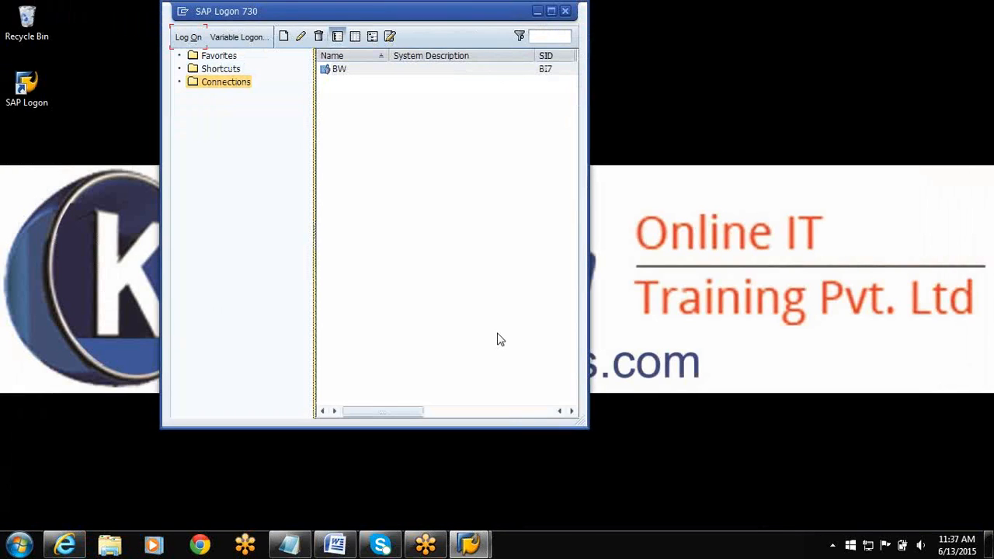
# Switch back to the SAP Data Warehousing Workbench and display the InfoObjects tree.
pyautogui.click(468, 544)
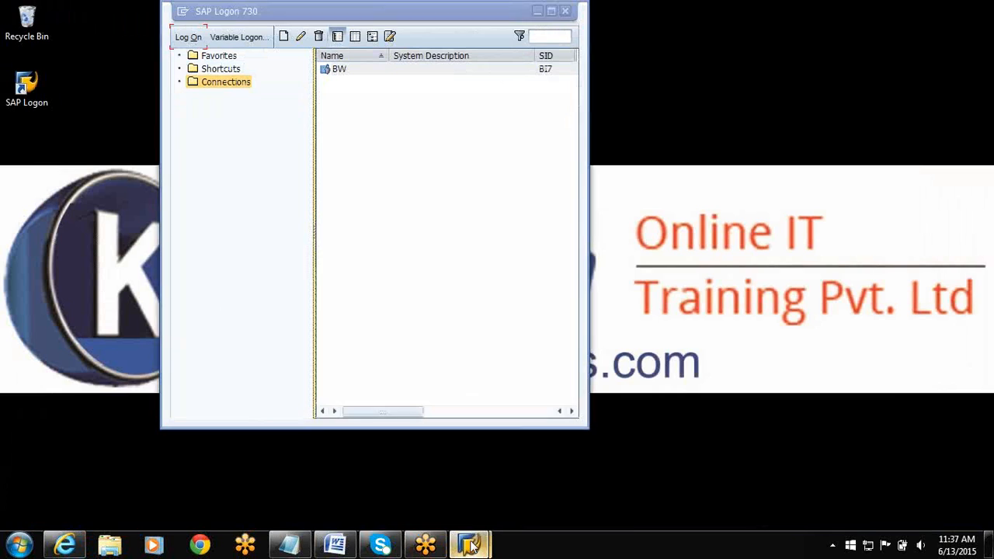
pyautogui.click(522, 475)
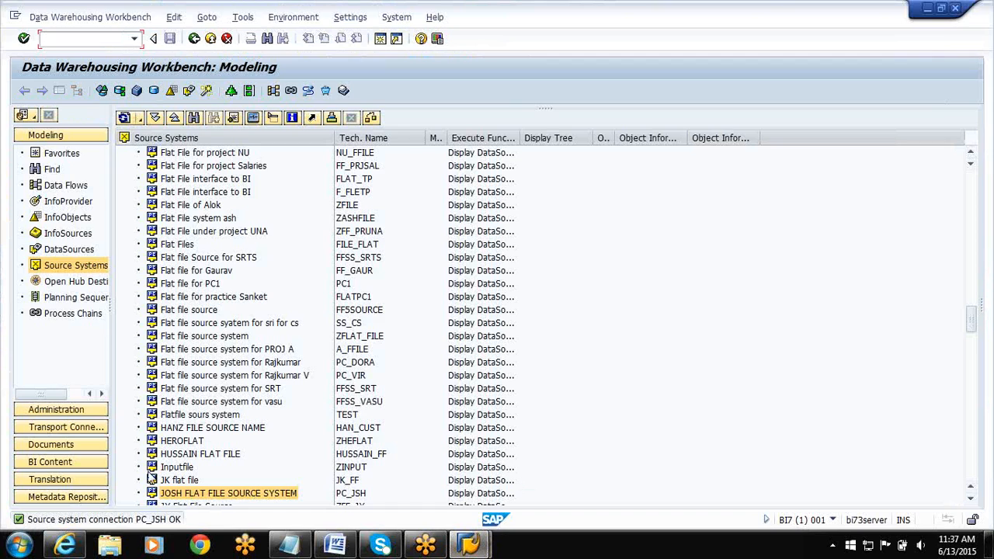
pyautogui.click(84, 218)
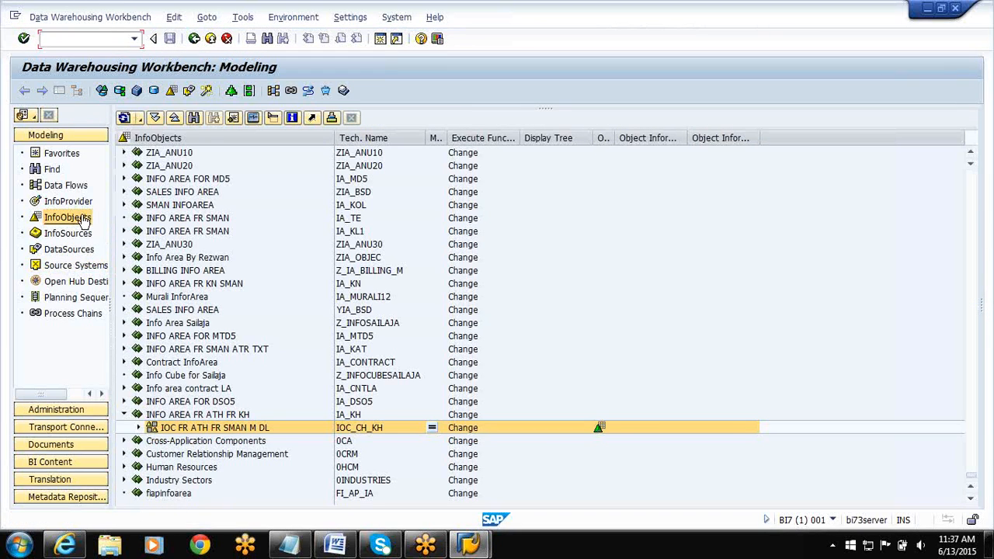
# Create an InfoArea named IA_MA with the long description INFO AREA FR MDL AUTO.
pyautogui.rightClick(184, 144)
pyautogui.click(201, 150)
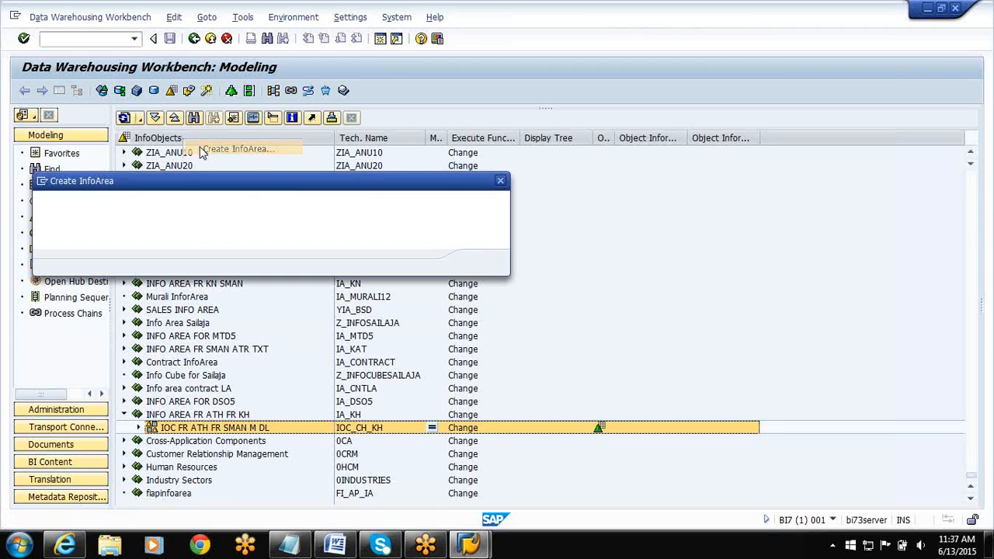
pyautogui.write('IA_')
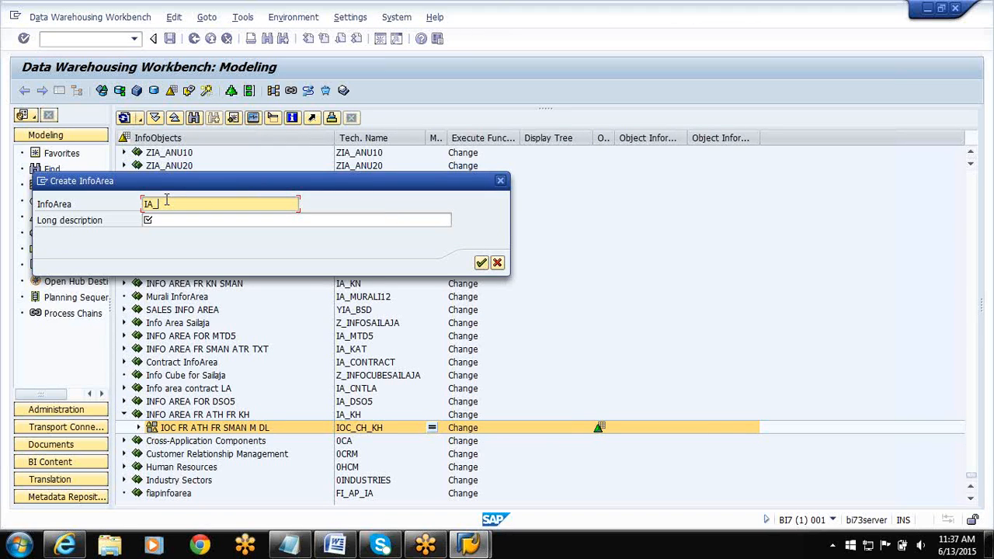
pyautogui.write('MA')
pyautogui.click(166, 220)
pyautogui.write('INFO AR')
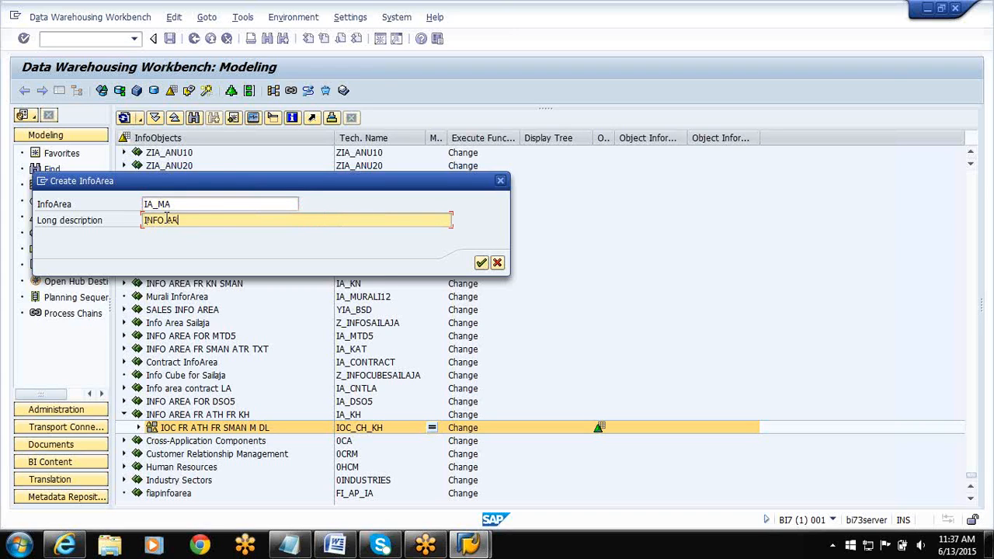
pyautogui.write('EA FR MDL AJTO.')
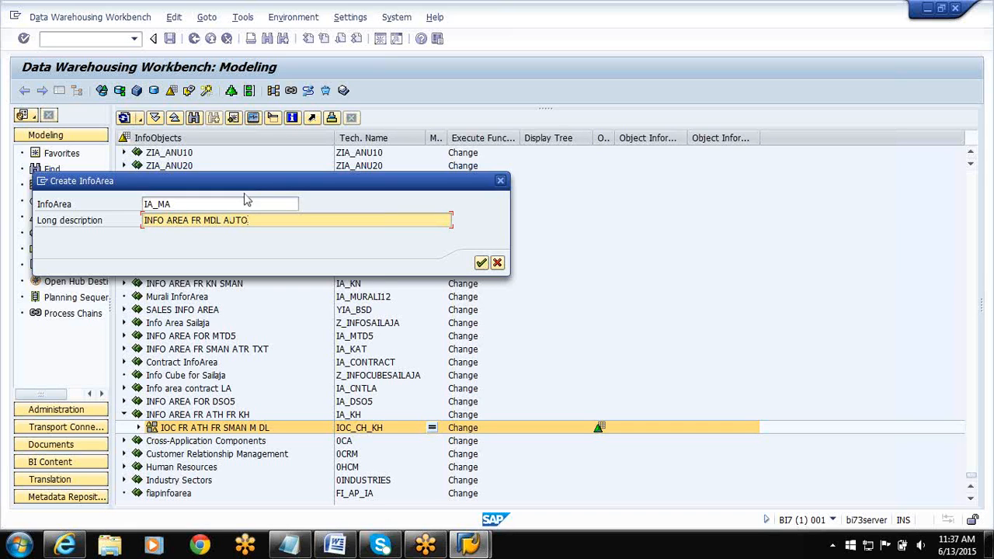
pyautogui.click(481, 264)
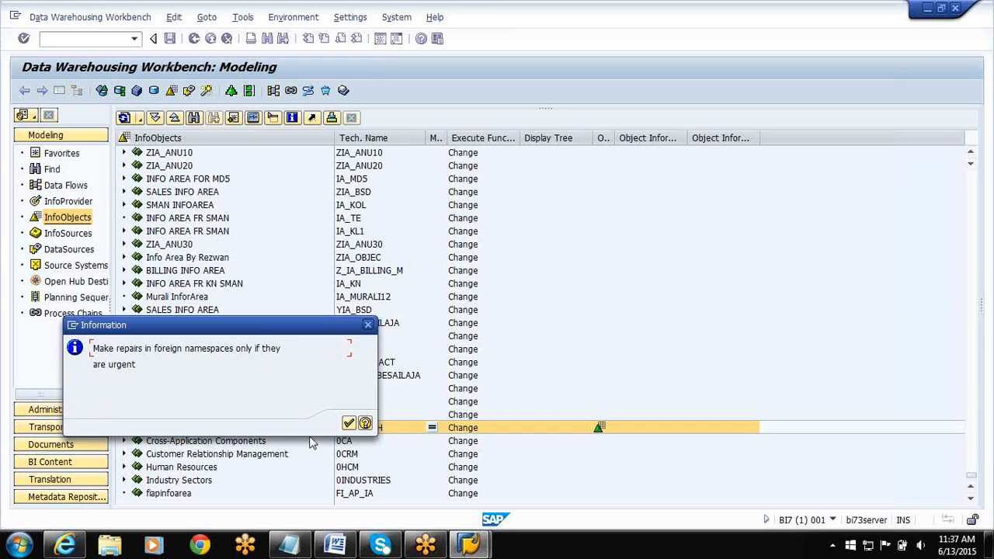
# Accept the repair notice and task creation, and assign InfoArea IA_MA to local workbench request BI7K902214.
pyautogui.click(349, 423)
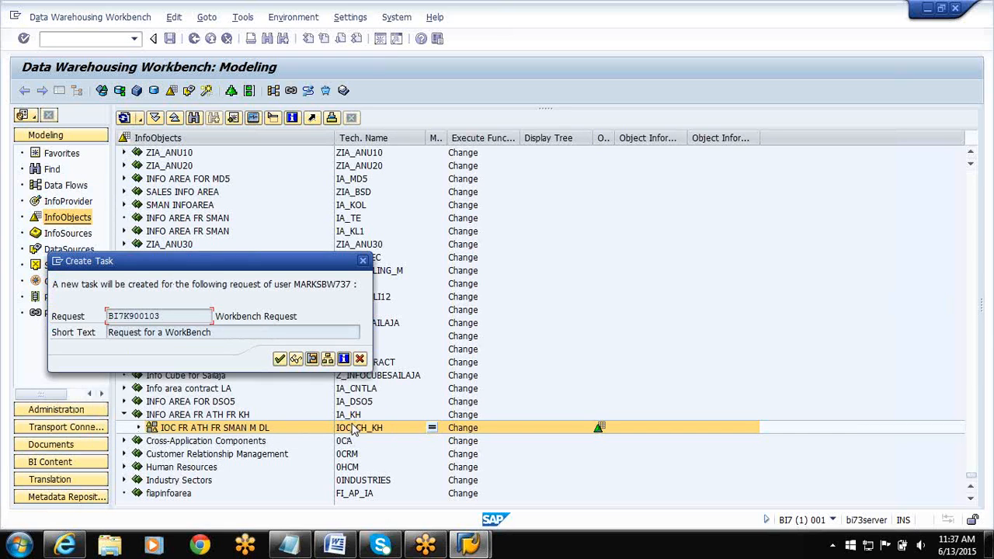
pyautogui.click(279, 358)
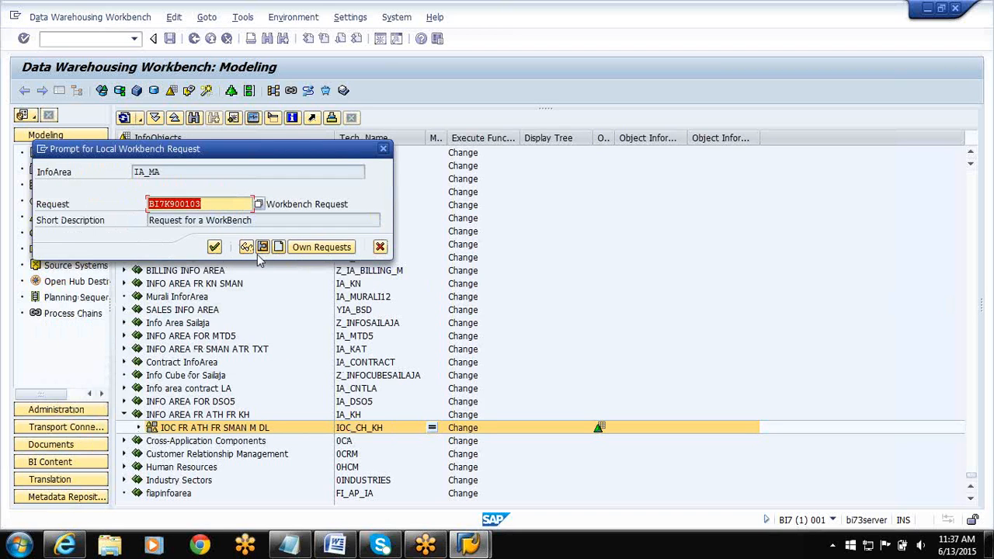
pyautogui.click(214, 247)
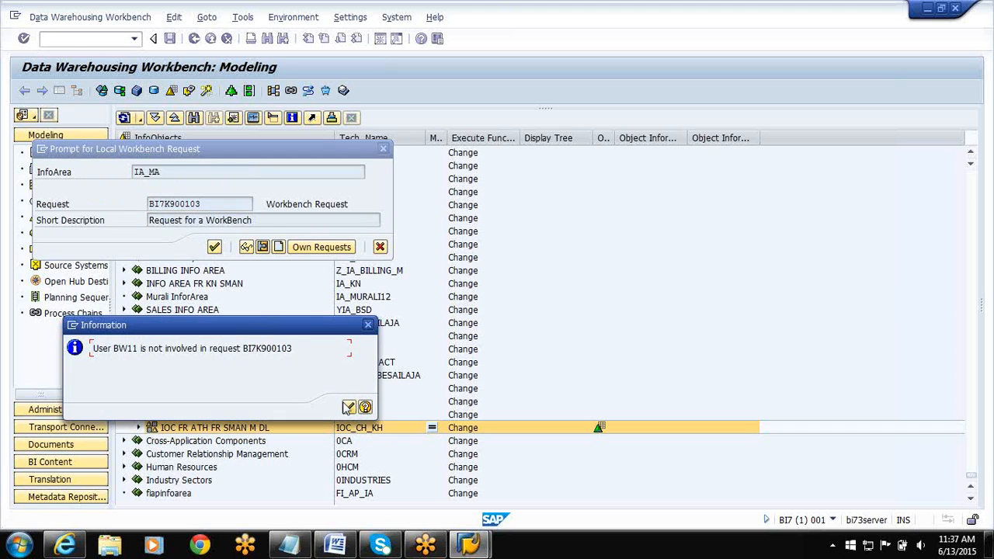
pyautogui.click(349, 407)
pyautogui.click(258, 205)
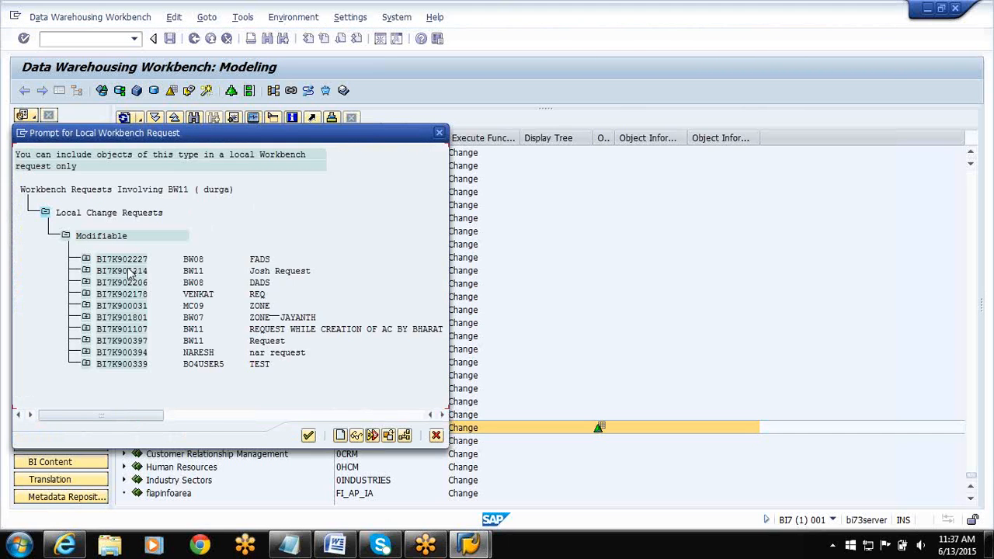
pyautogui.click(110, 272)
pyautogui.doubleClick(110, 272)
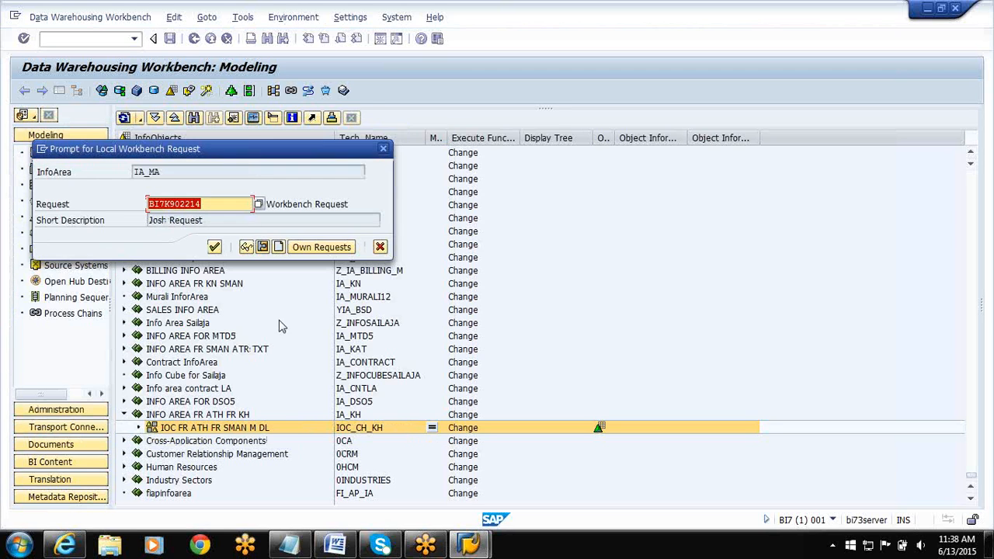
pyautogui.click(214, 247)
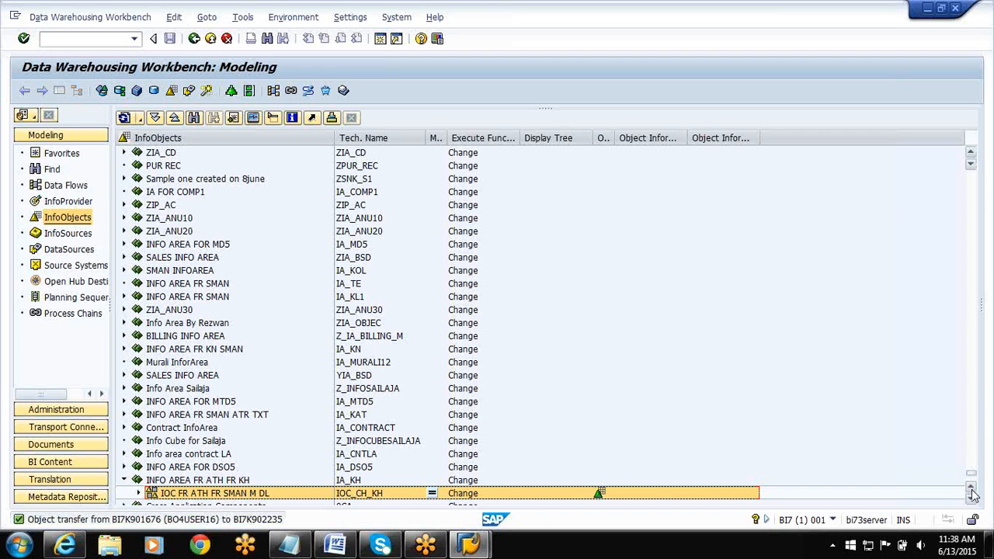
# Create a characteristic InfoObject catalog IOC_CH_MA described as INFO OBJ CAT FR MA under InfoArea IA_MA.
pyautogui.scroll(-6, 970, 499)
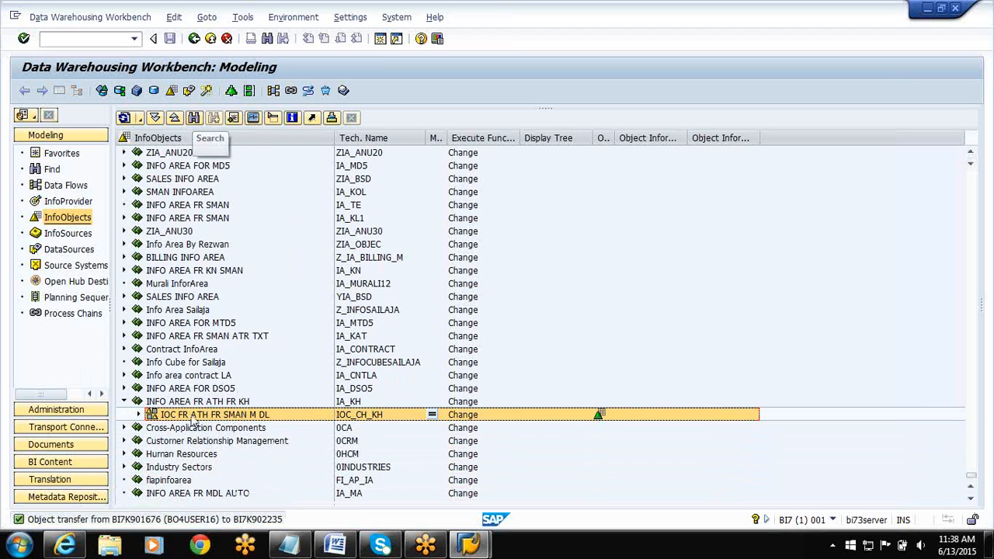
pyautogui.rightClick(186, 494)
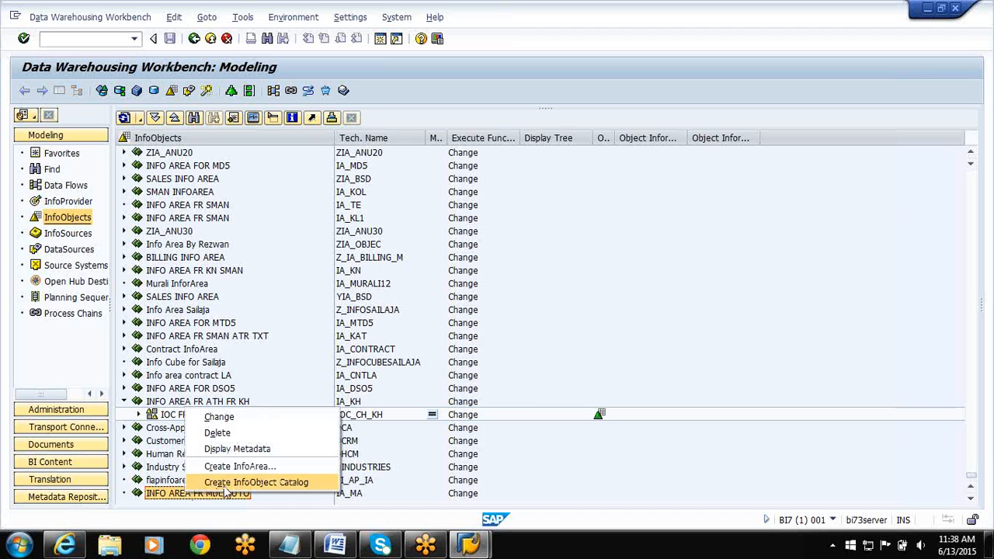
pyautogui.click(225, 490)
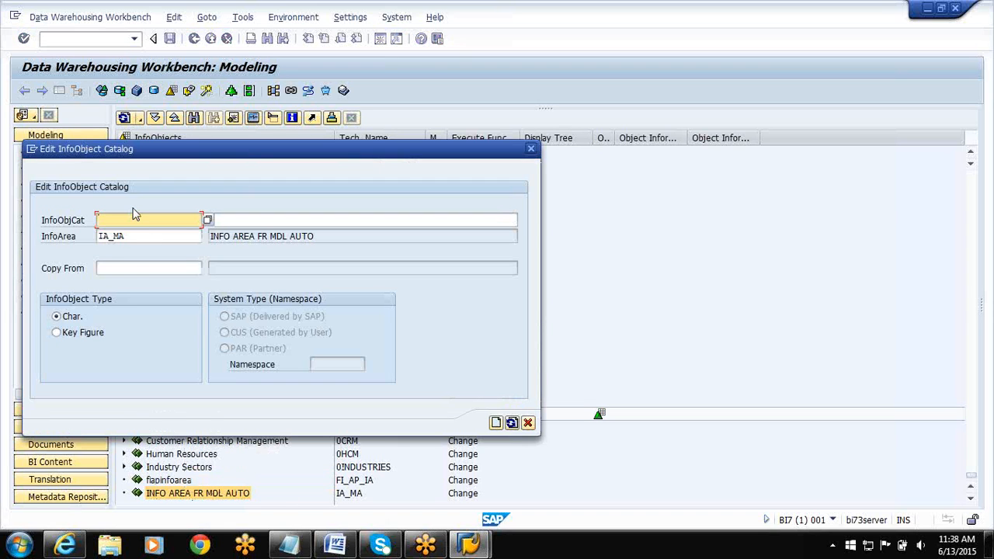
pyautogui.write('IOC_CH_MA')
pyautogui.click(238, 222)
pyautogui.write('INFO OBJ')
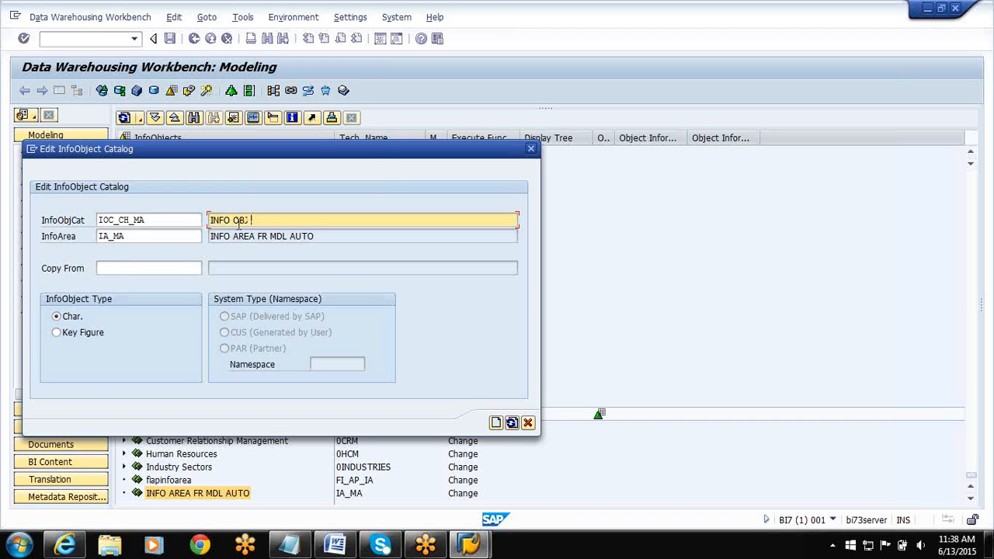
pyautogui.write(' CAT FR MA')
pyautogui.click(254, 311)
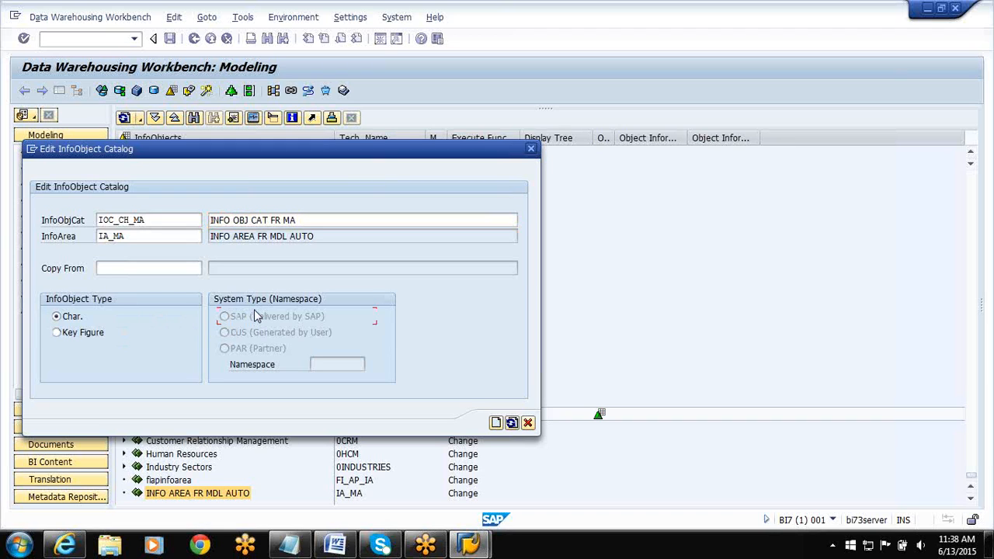
pyautogui.press('Return')
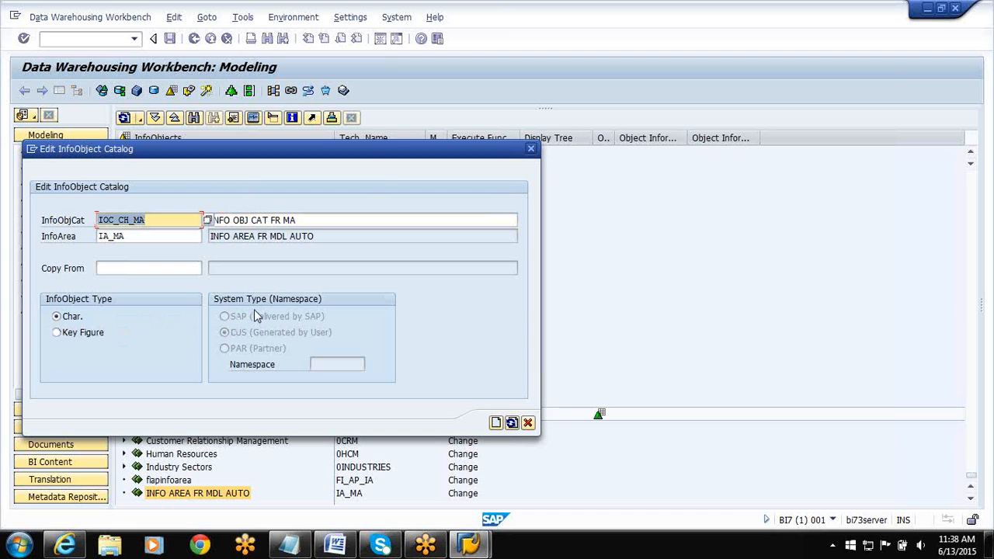
pyautogui.click(495, 423)
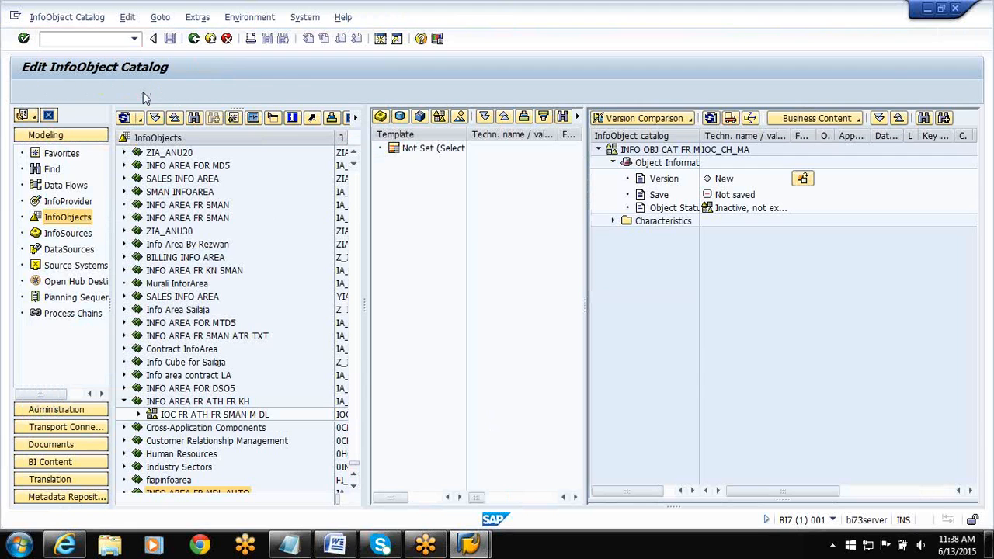
# Activate catalog IOC_CH_MA, assigning it to package ZPACK_JSH and local workbench request BI7K902214.
pyautogui.click(143, 92)
pyautogui.write('Z')
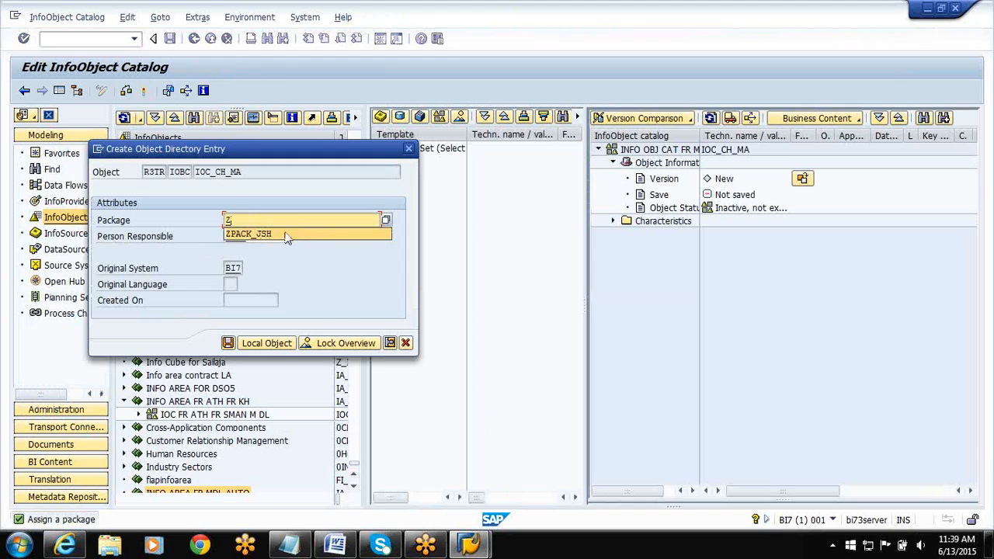
pyautogui.click(286, 235)
pyautogui.click(228, 347)
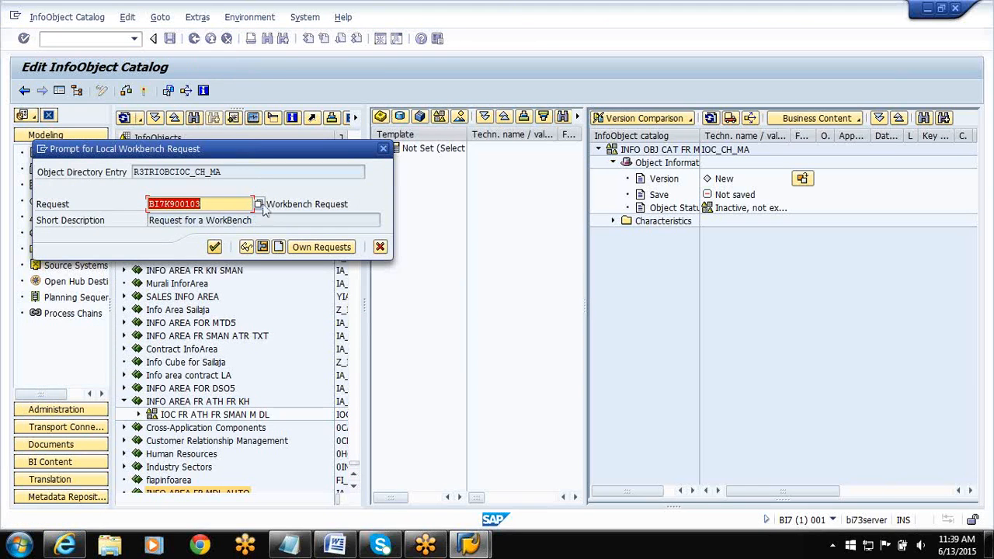
pyautogui.click(259, 204)
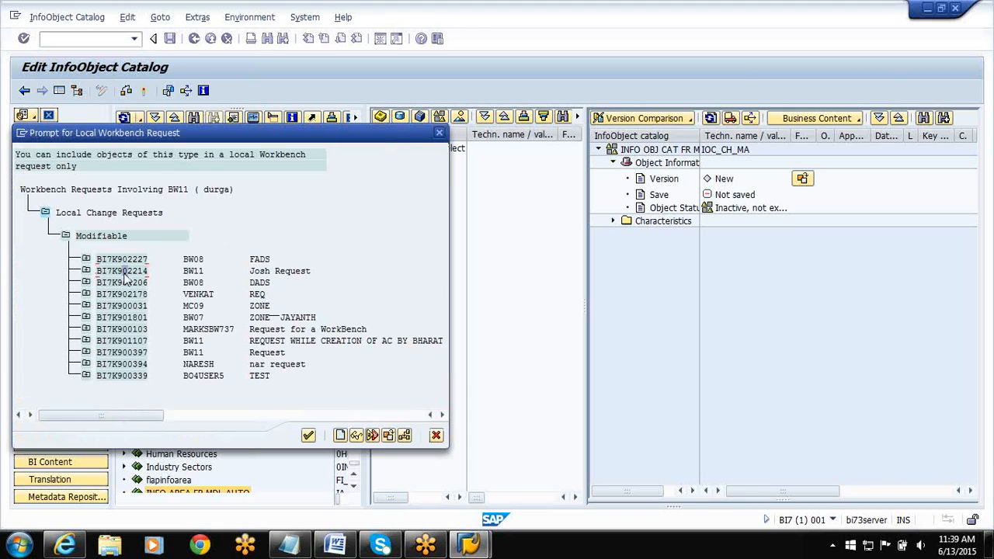
pyautogui.doubleClick(124, 270)
pyautogui.click(210, 250)
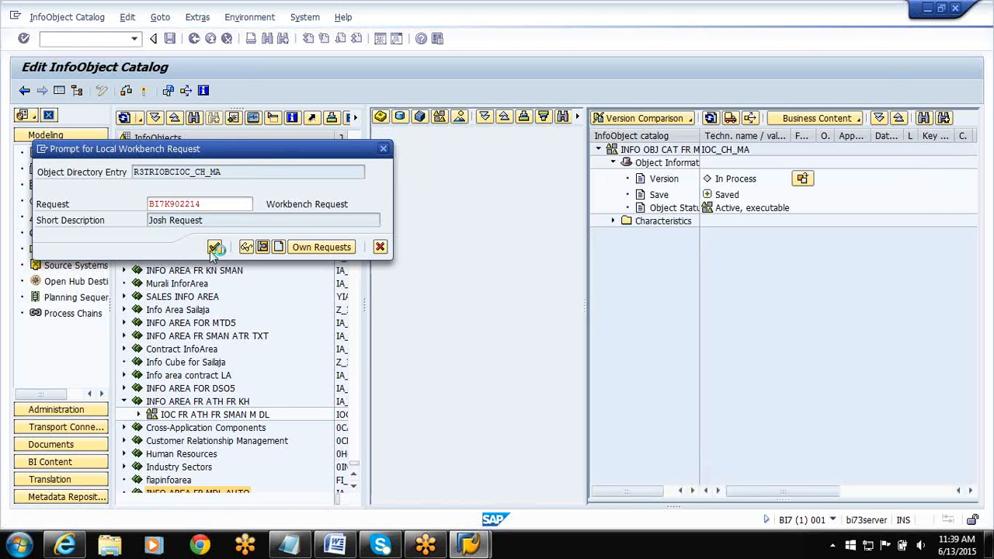
pyautogui.click(214, 249)
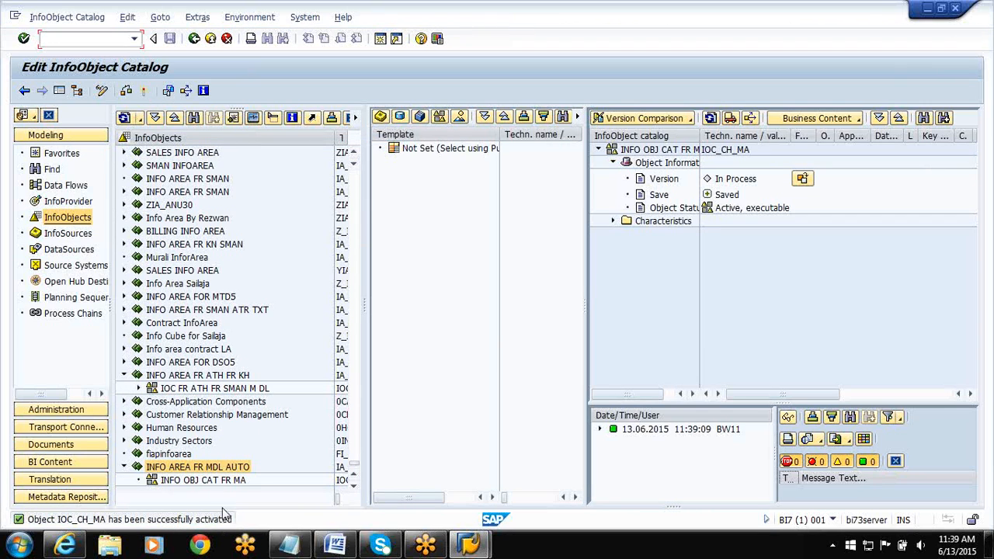
# Create characteristic SMID_MA with the long description SMAN ID in the catalog INFO OBJ CAT FR MA.
pyautogui.click(200, 481)
pyautogui.rightClick(199, 480)
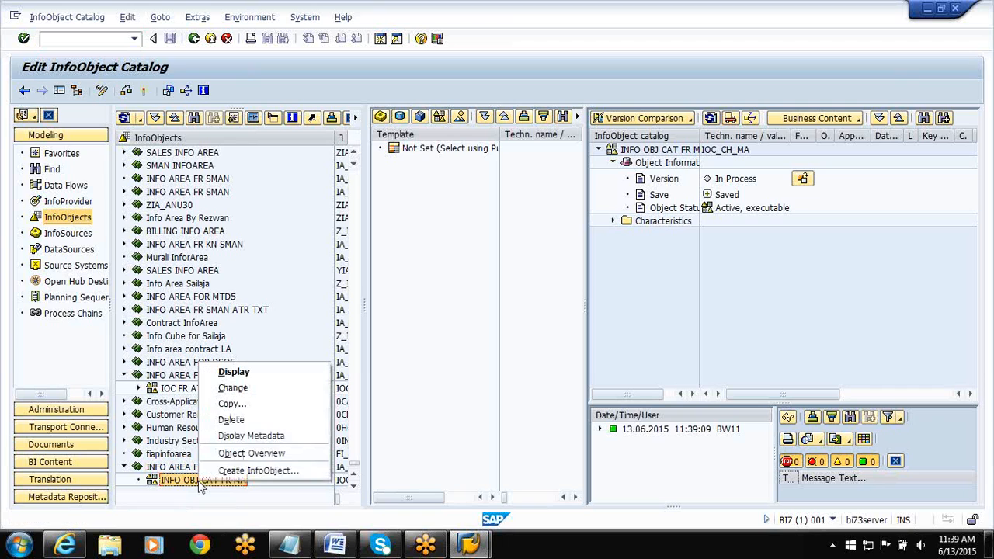
pyautogui.click(230, 473)
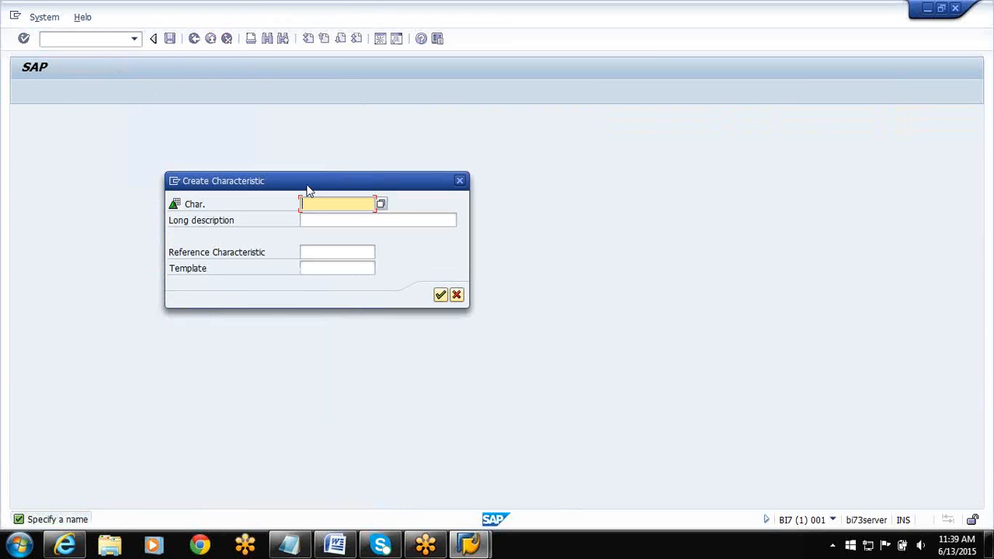
pyautogui.write('SMID')
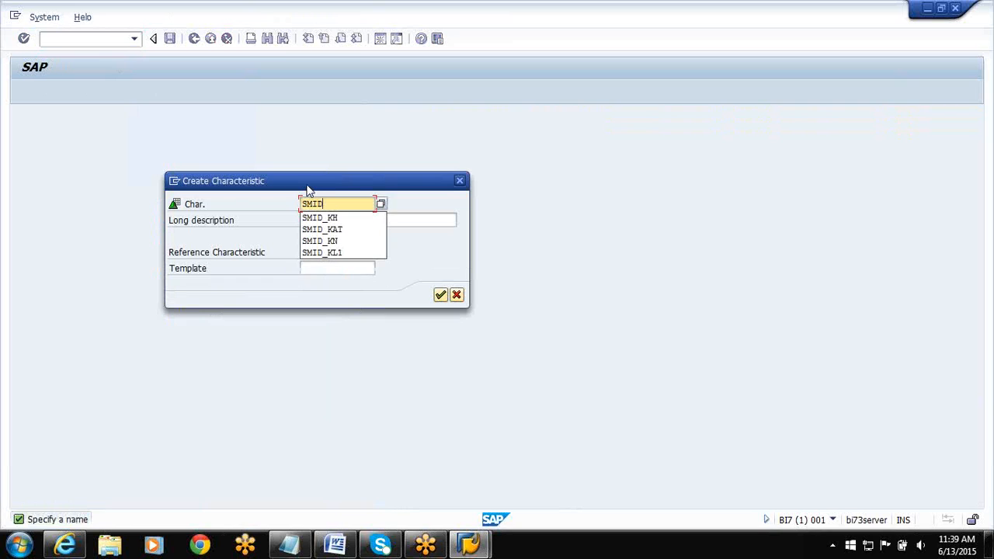
pyautogui.write('_MA')
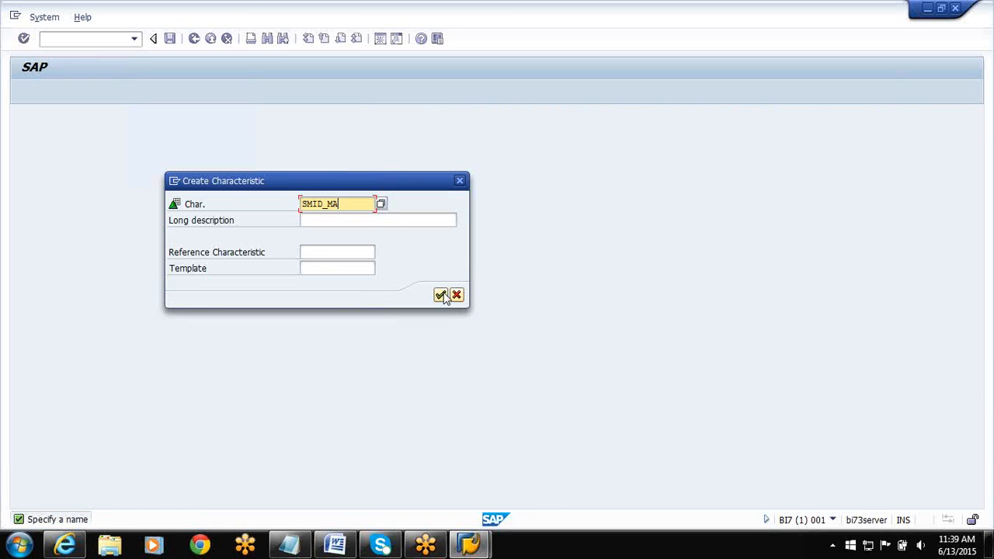
pyautogui.click(342, 220)
pyautogui.write('SMAN ID')
pyautogui.press('Return')
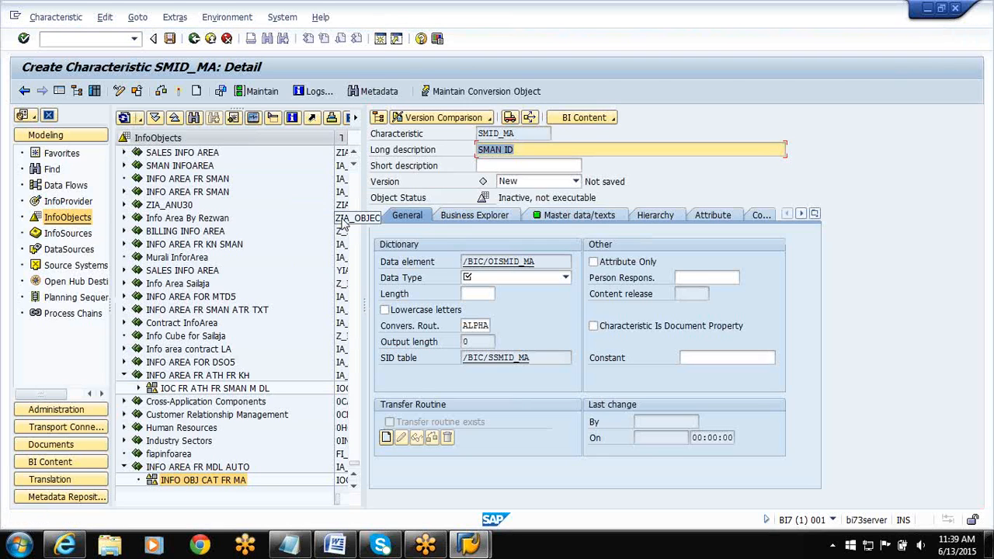
# Give SMID_MA the data type CHAR with length 6, and disable texts while keeping its master data.
pyautogui.click(515, 280)
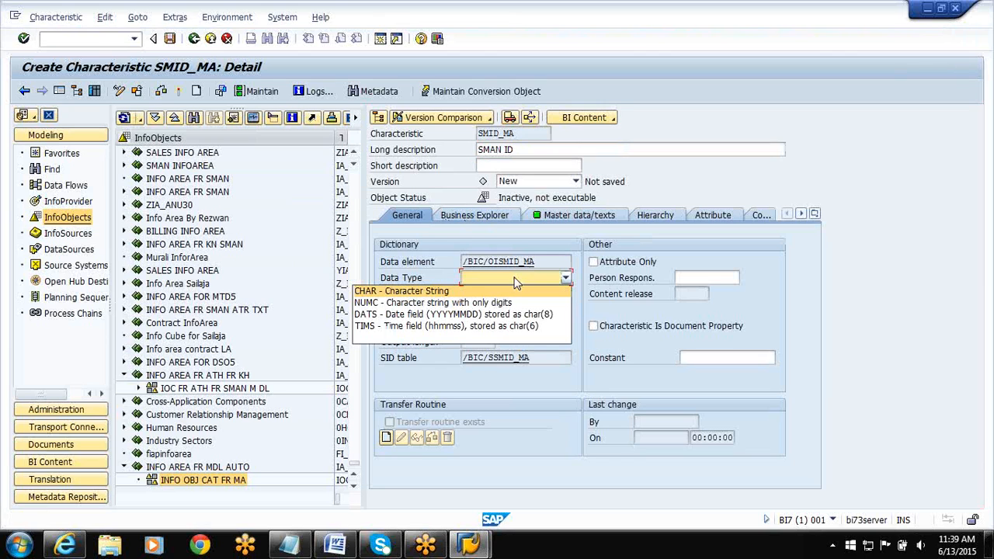
pyautogui.click(475, 291)
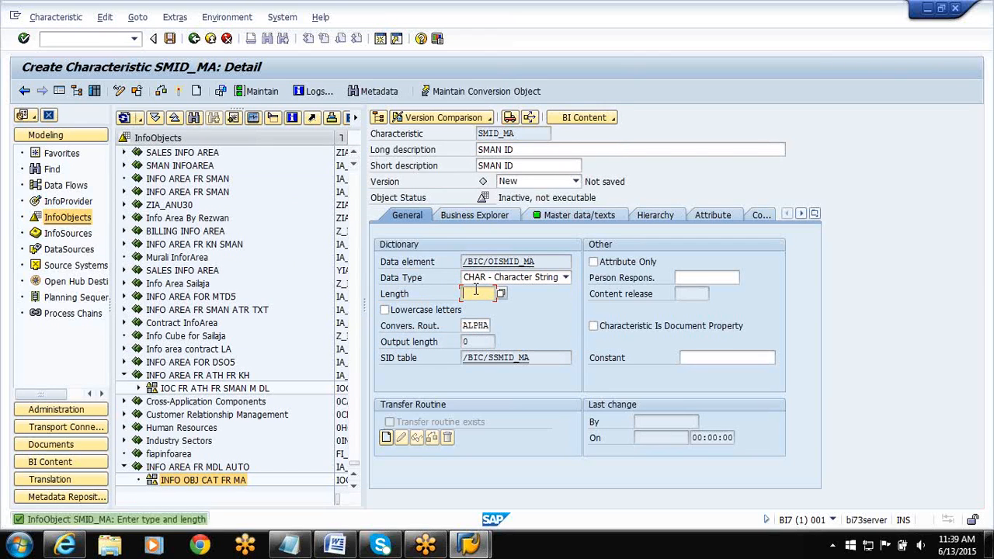
pyautogui.write('6')
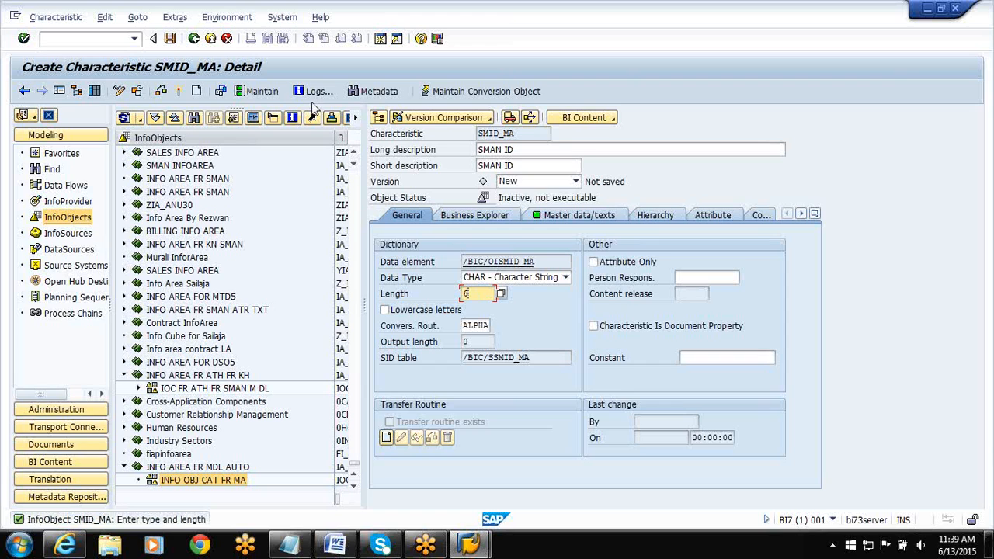
pyautogui.click(598, 221)
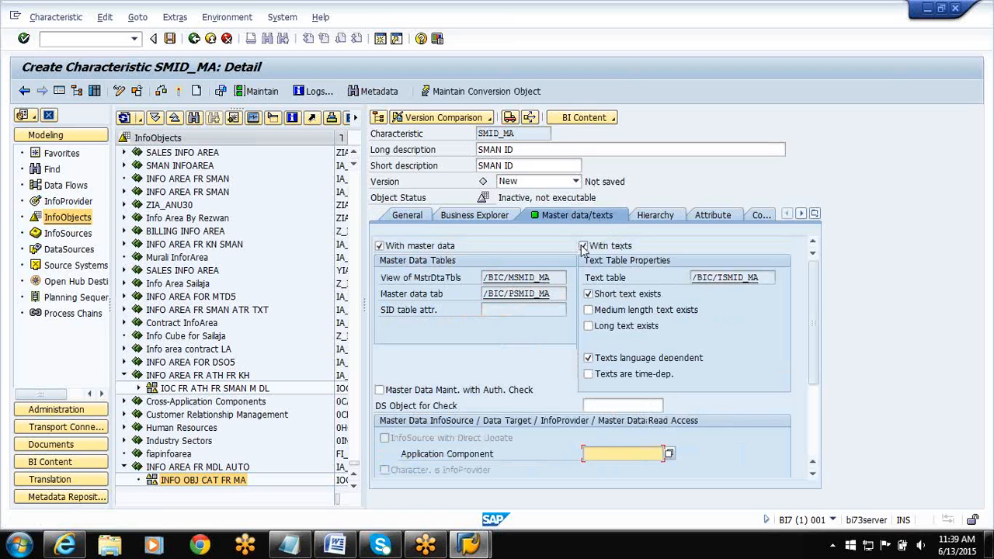
pyautogui.click(583, 246)
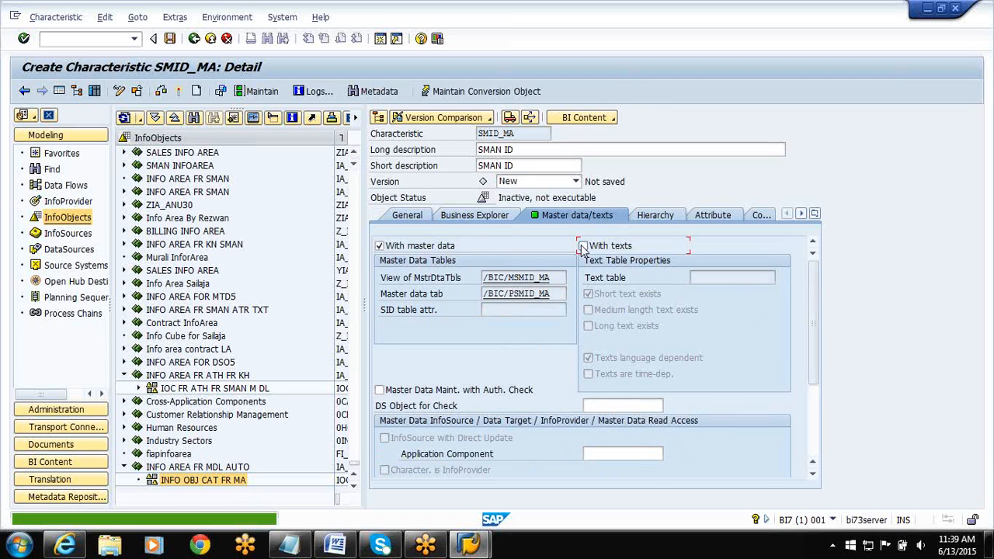
# Enter NAME_MA and AGE_MA as the first two attributes of characteristic SMID_MA.
pyautogui.click(713, 219)
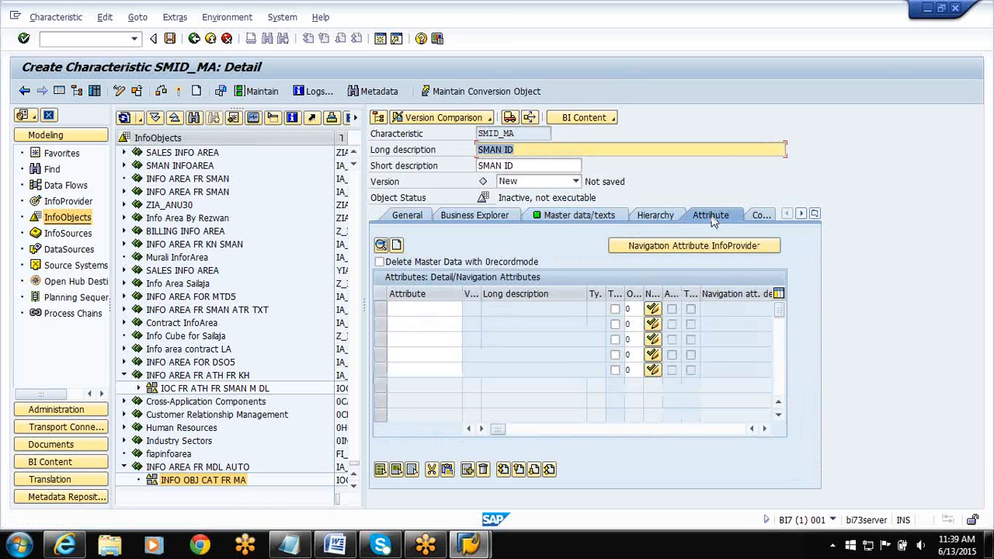
pyautogui.click(407, 309)
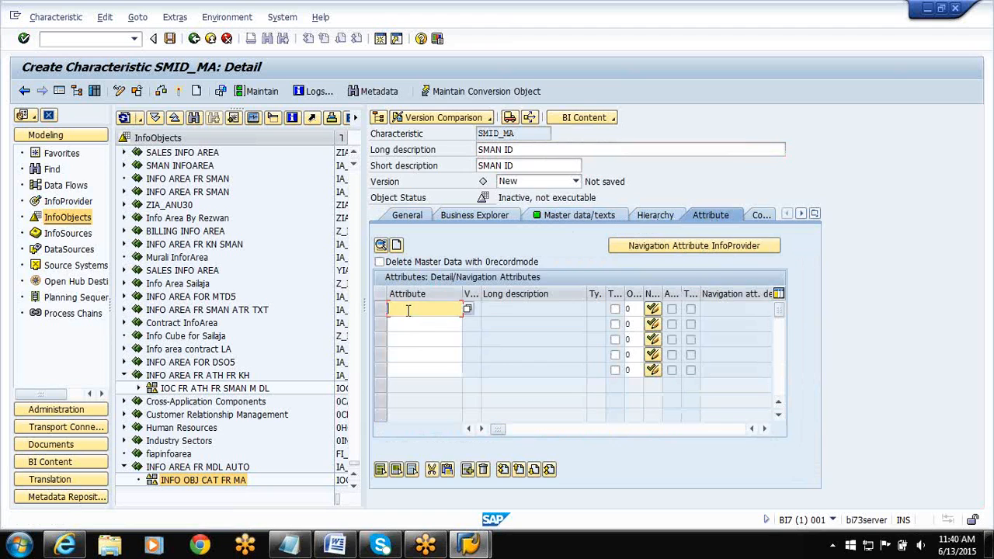
pyautogui.write('NAME_MA')
pyautogui.press('Down')
pyautogui.write('AGE')
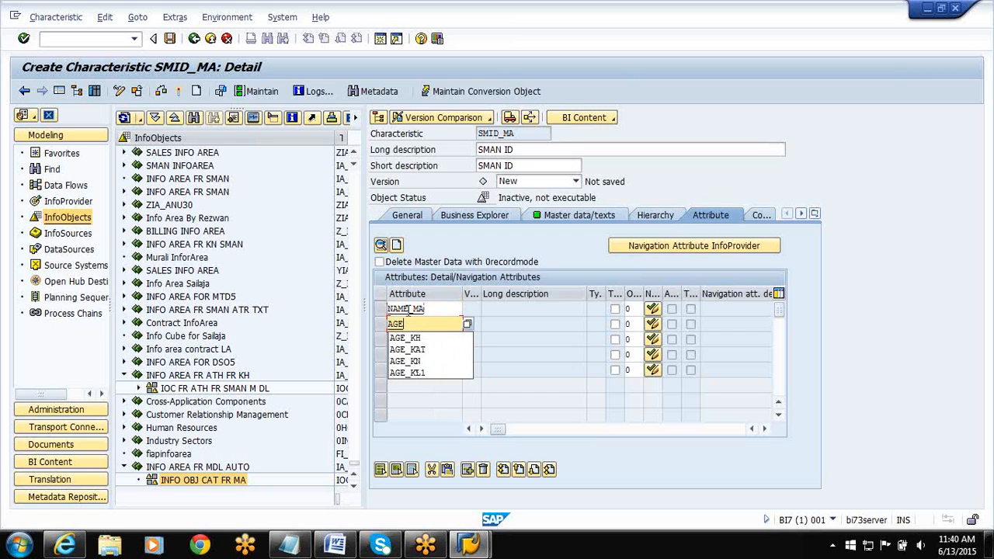
pyautogui.write('_MA')
pyautogui.press('Down')
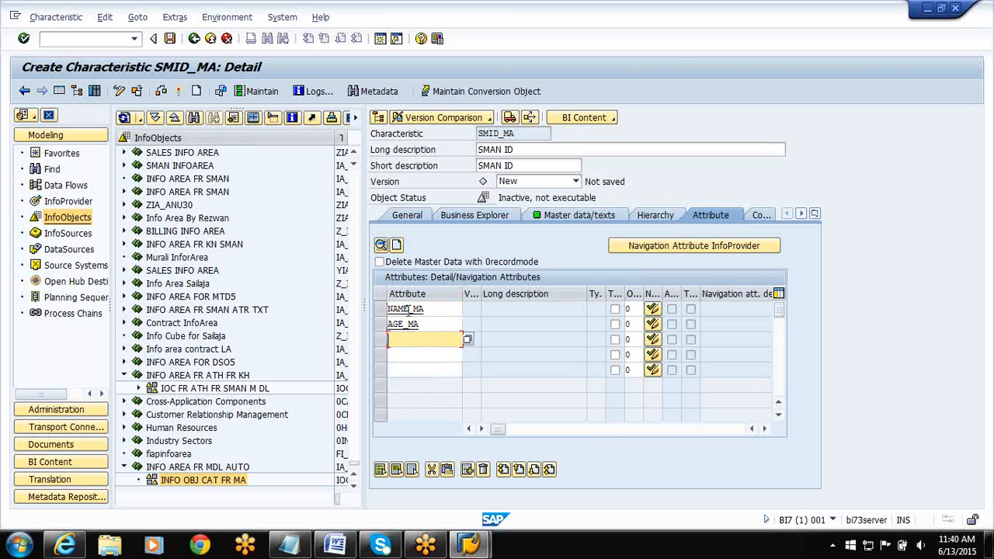
# Add ADDR_MA and PHONE_MA to the attribute list of SMID_MA and submit the list.
pyautogui.write('ADDR_MA')
pyautogui.press('Down')
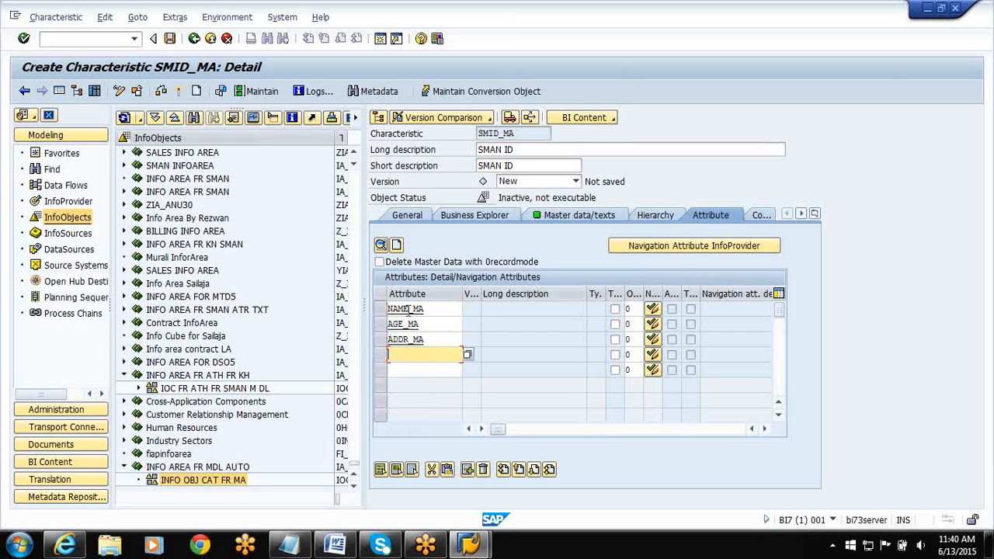
pyautogui.write('PHONE_MA')
pyautogui.press('Return')
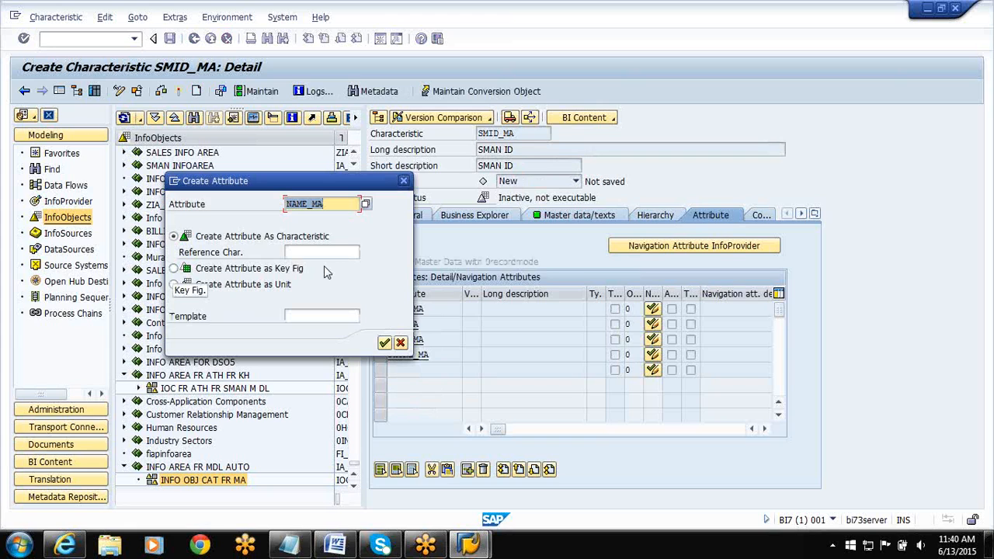
# Create attribute NAME_MA as a characteristic with the long description SMAN NAME, data type CHAR and length 6.
pyautogui.click(384, 344)
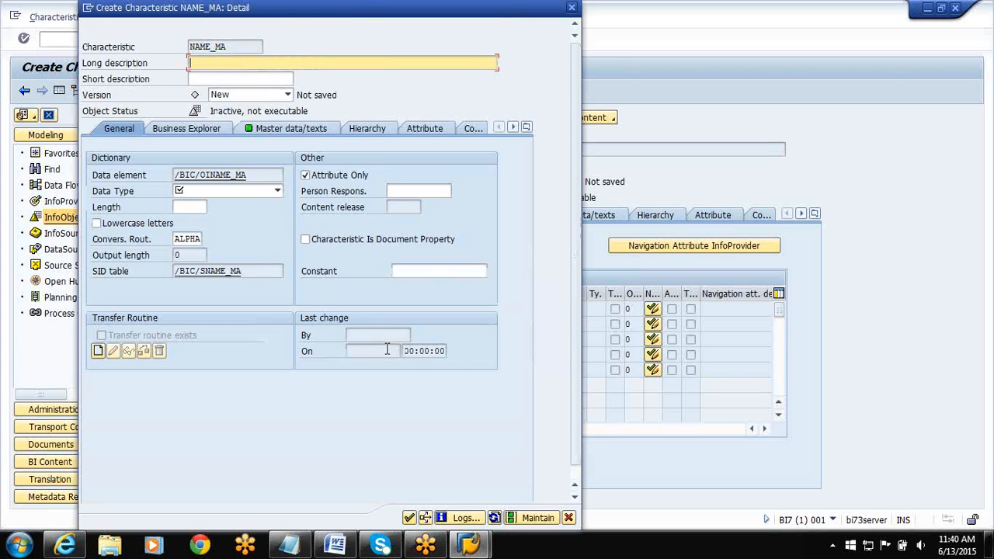
pyautogui.write('SMAN,')
pyautogui.press('BackSpace')
pyautogui.write('NAME')
pyautogui.click(277, 191)
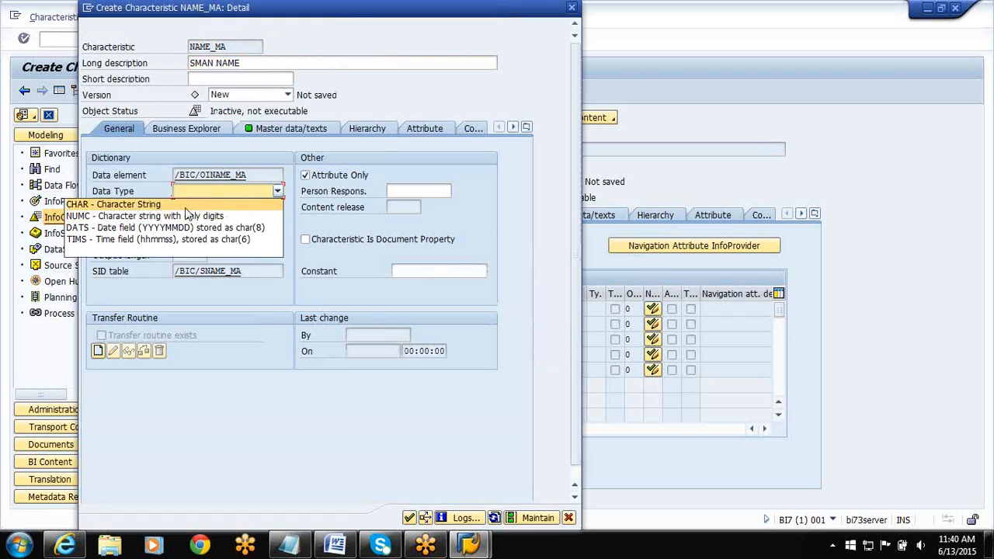
pyautogui.click(185, 206)
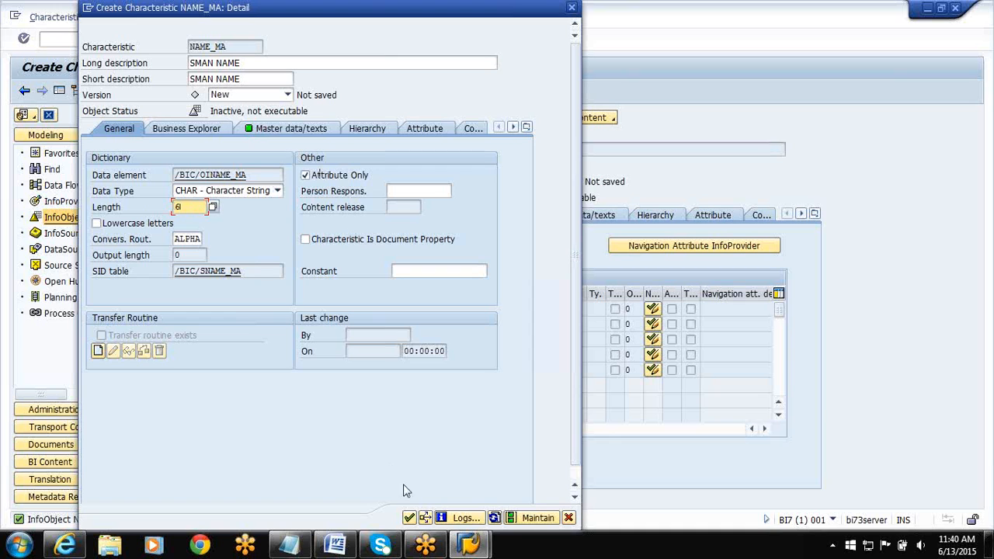
pyautogui.click(409, 517)
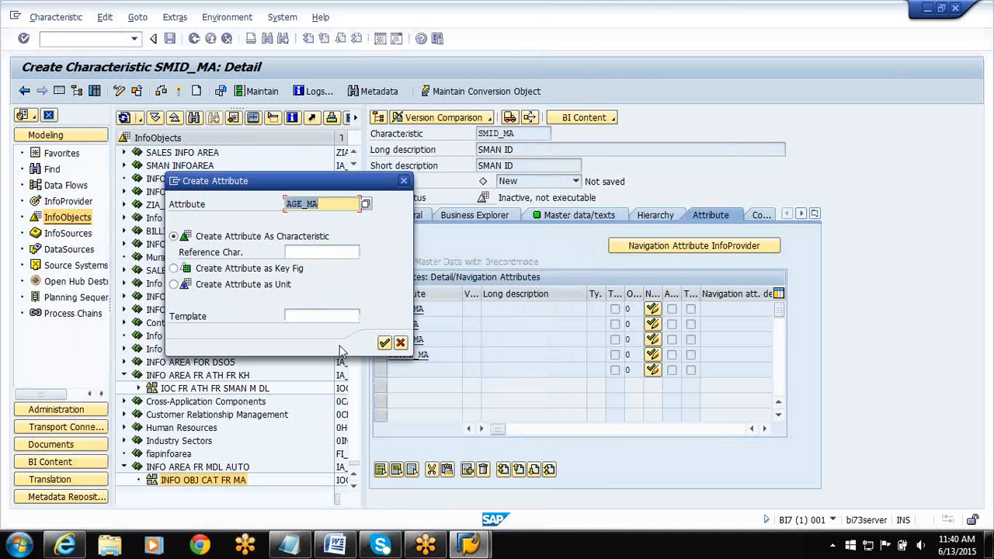
# Create attribute AGE_MA as a characteristic with the long description SMAN AGE, data type NUMC and length 2.
pyautogui.click(384, 343)
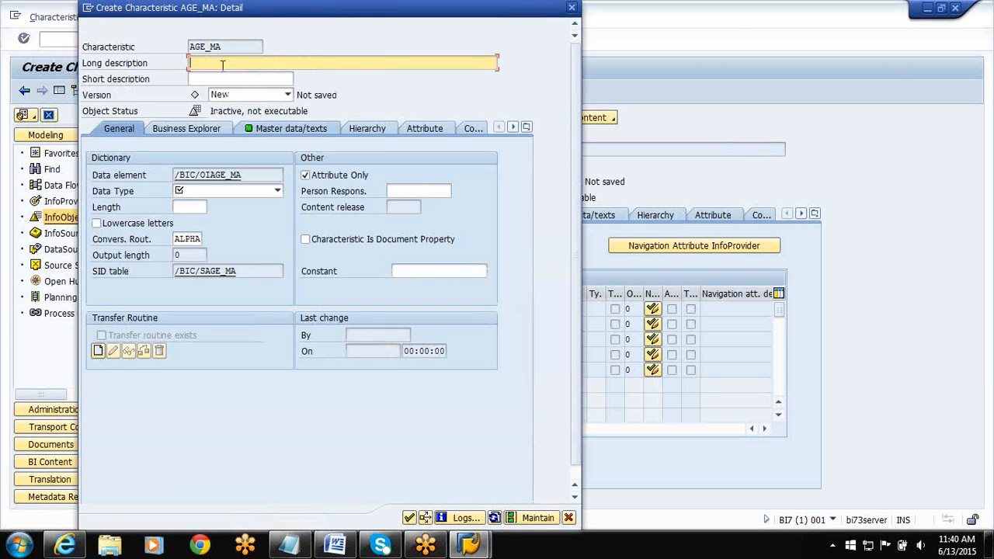
pyautogui.write('SMAN AGE')
pyautogui.click(243, 186)
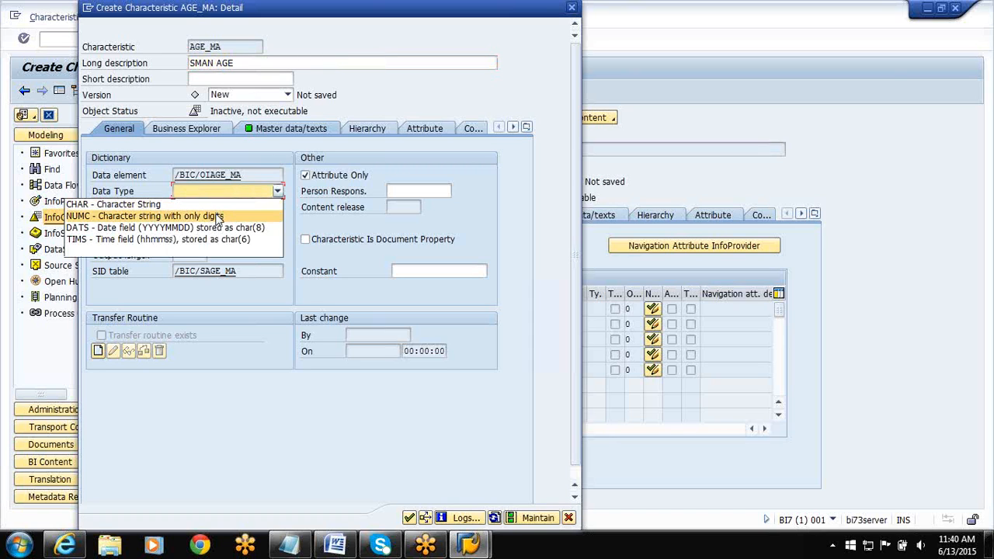
pyautogui.click(216, 215)
pyautogui.click(192, 207)
pyautogui.write('2')
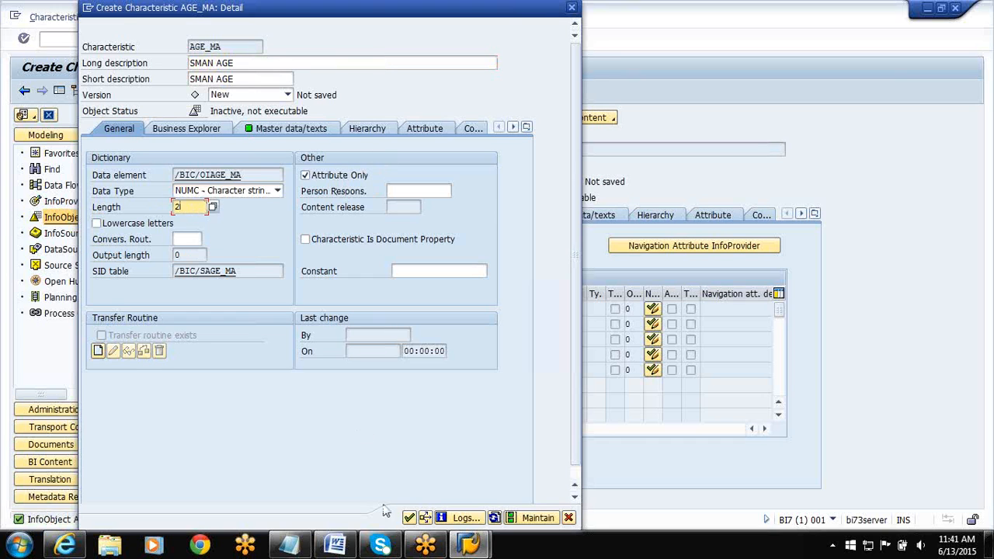
pyautogui.click(409, 517)
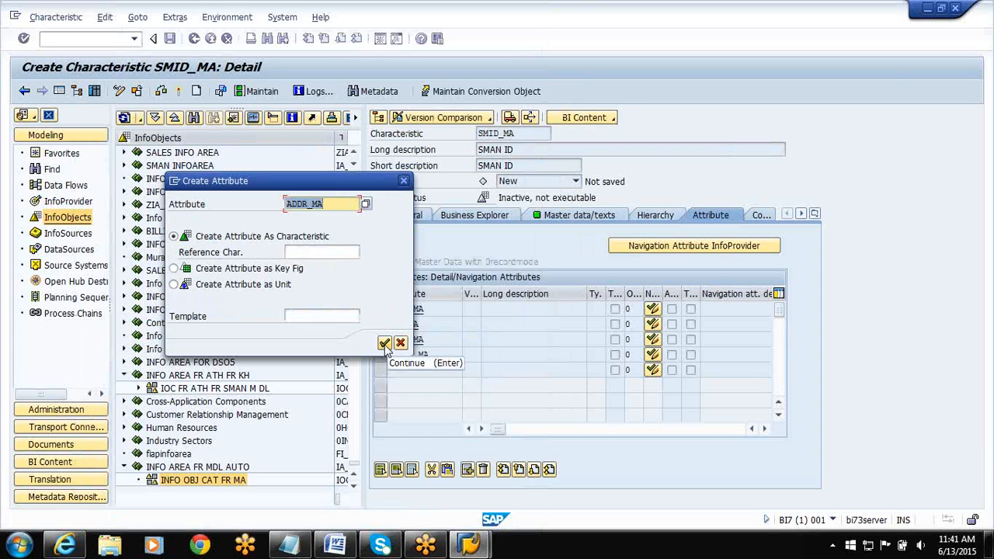
# Create attribute ADDR_MA as a characteristic described SMAN ADDR, with data type CHAR, length 10 and Attribute Only disabled.
pyautogui.click(385, 344)
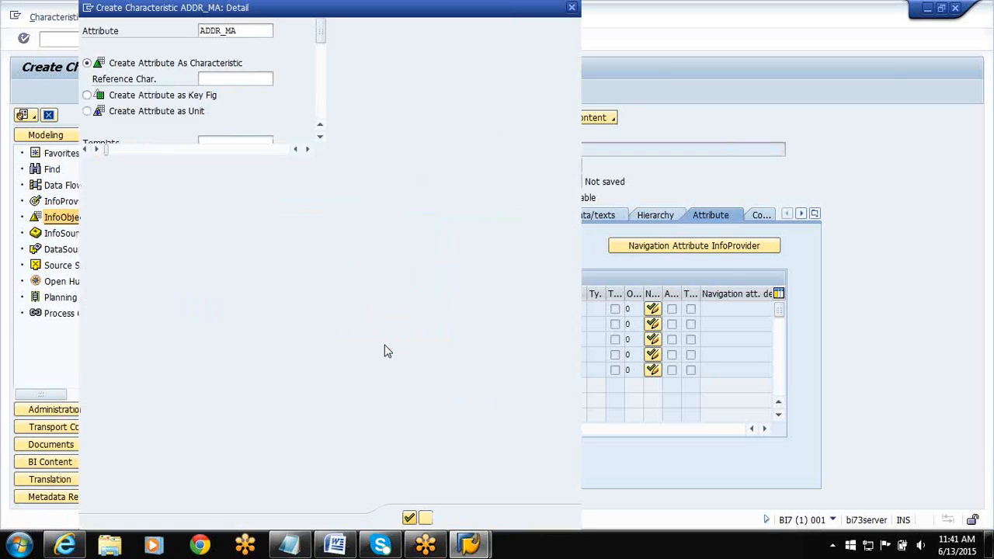
pyautogui.write('S')
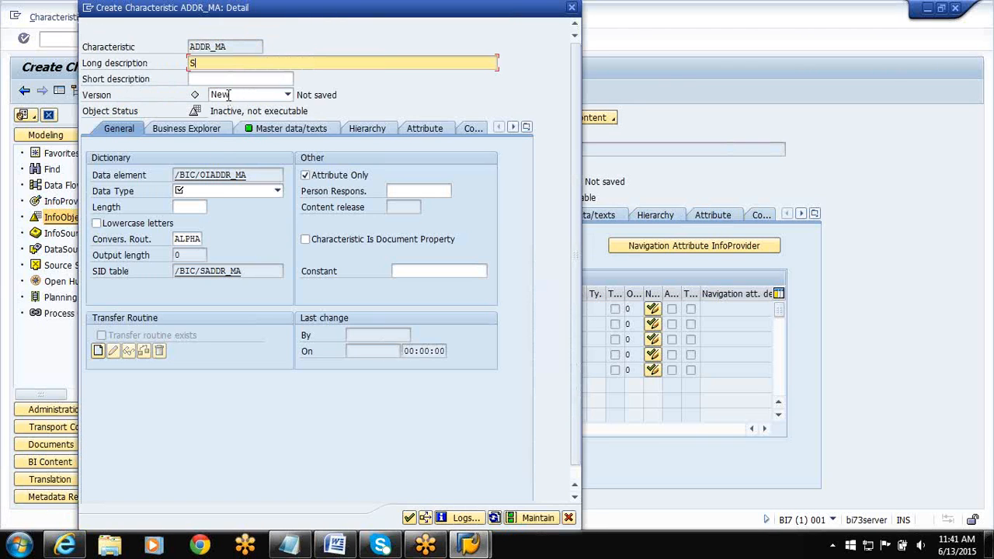
pyautogui.write('MAN,ADDR')
pyautogui.click(244, 191)
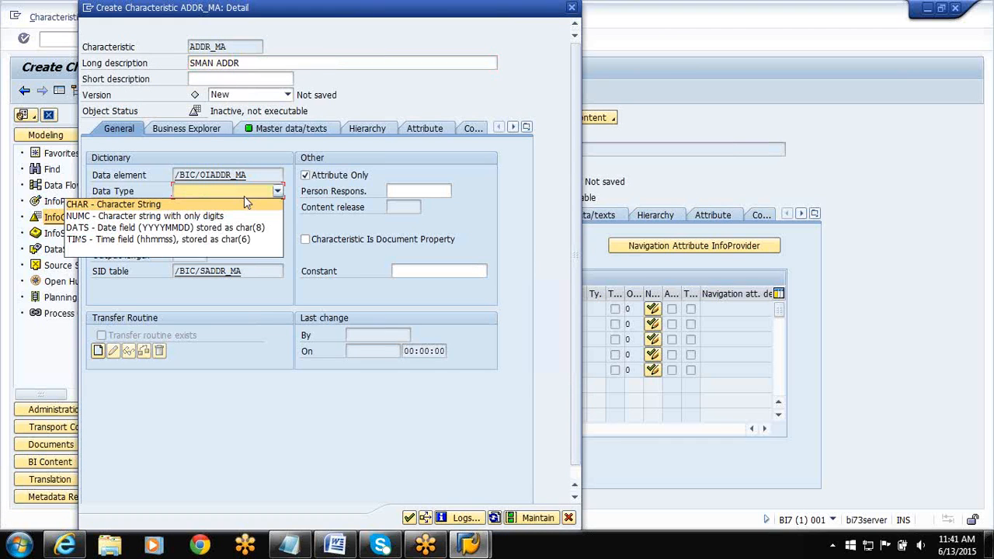
pyautogui.click(223, 204)
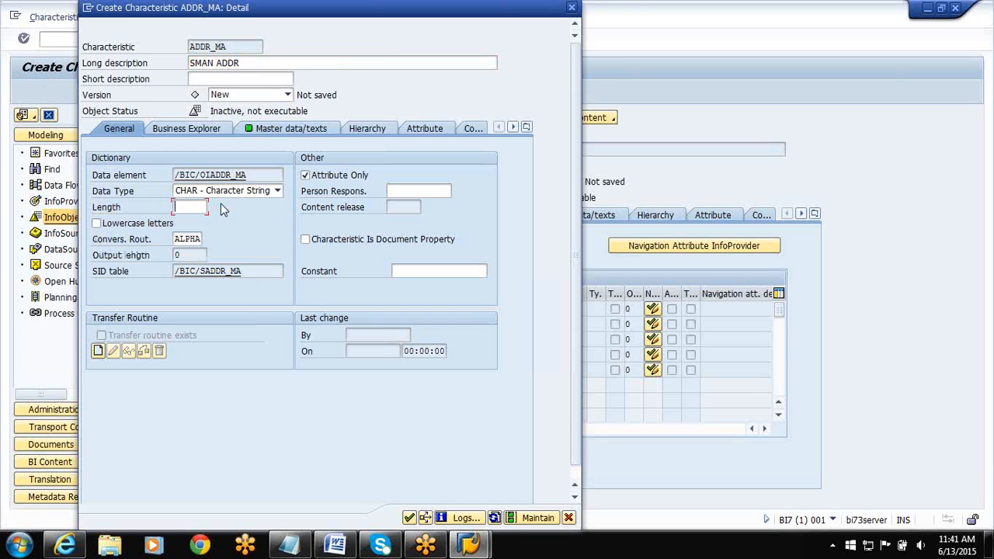
pyautogui.write('10')
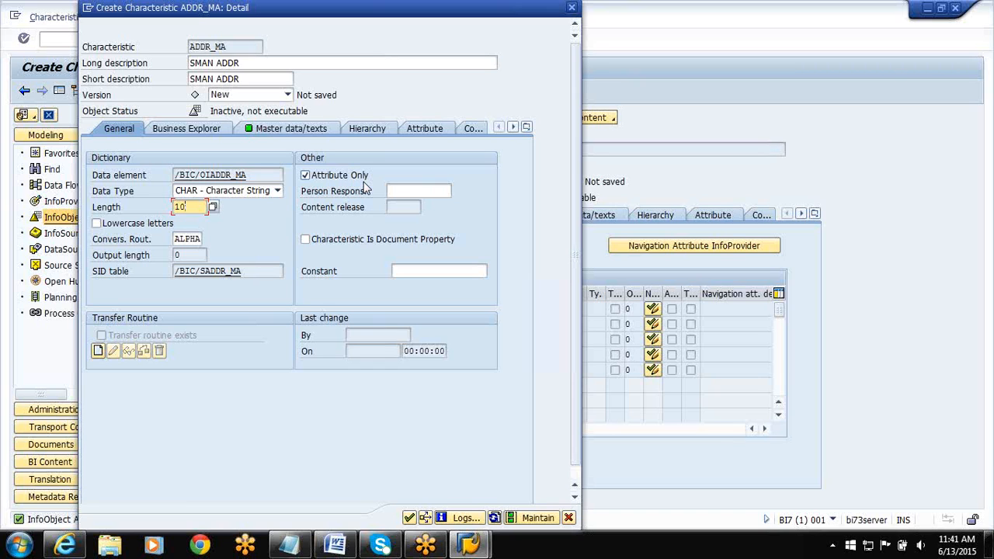
pyautogui.click(306, 175)
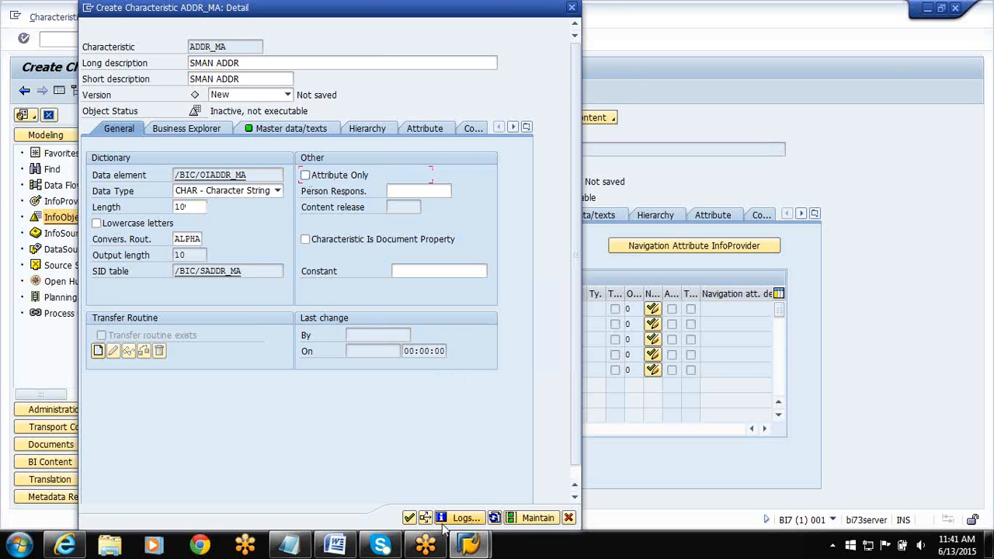
pyautogui.click(409, 519)
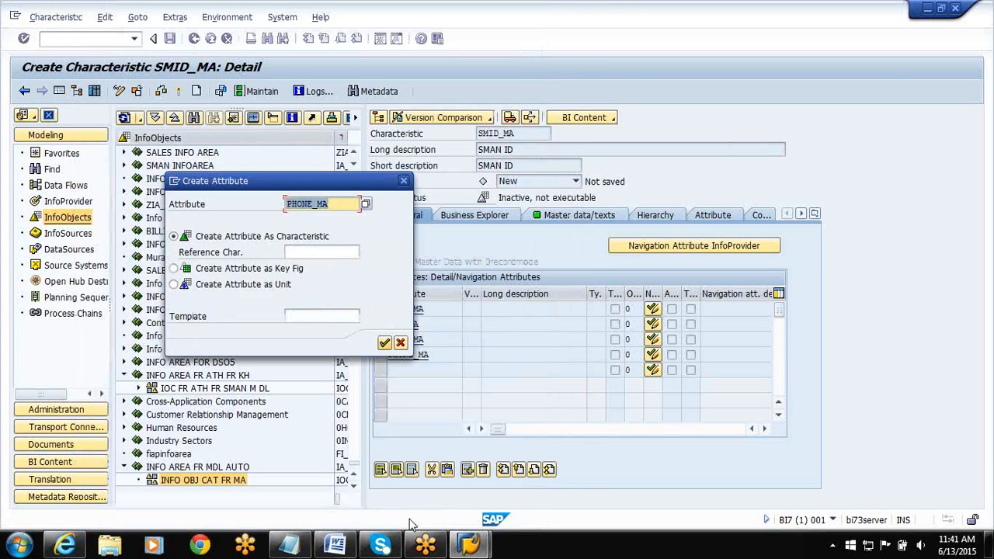
# Create attribute PHONE_MA as a characteristic described SMAN PHONE, with data type NUMC, length 10 and Attribute Only disabled.
pyautogui.click(385, 342)
pyautogui.write('SMAN')
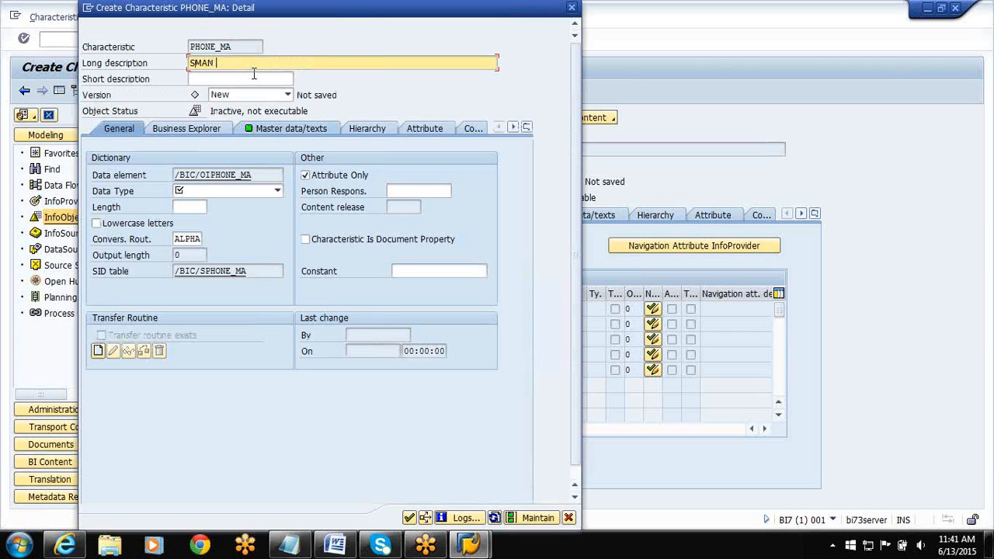
pyautogui.write(' PHONE')
pyautogui.click(252, 191)
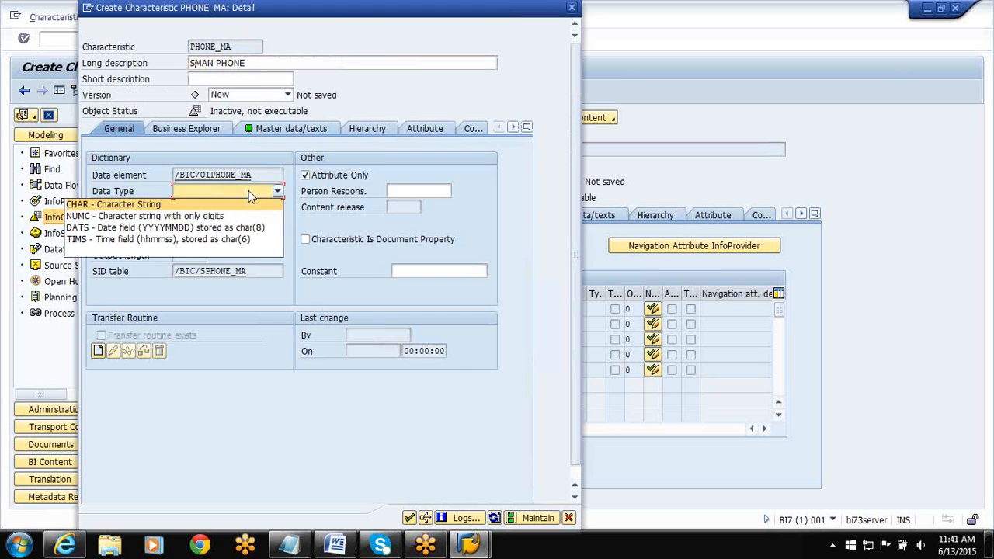
pyautogui.click(215, 217)
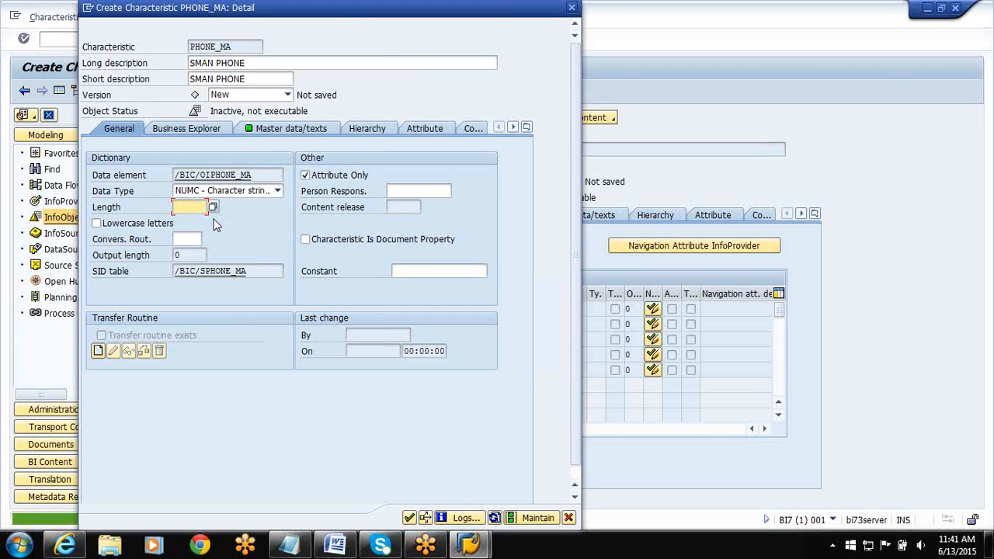
pyautogui.click(305, 176)
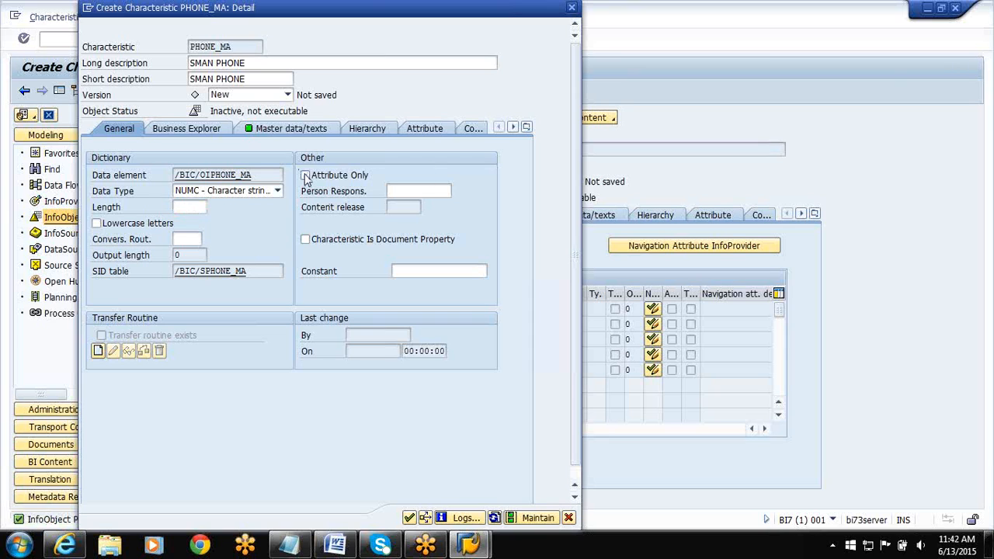
pyautogui.click(409, 520)
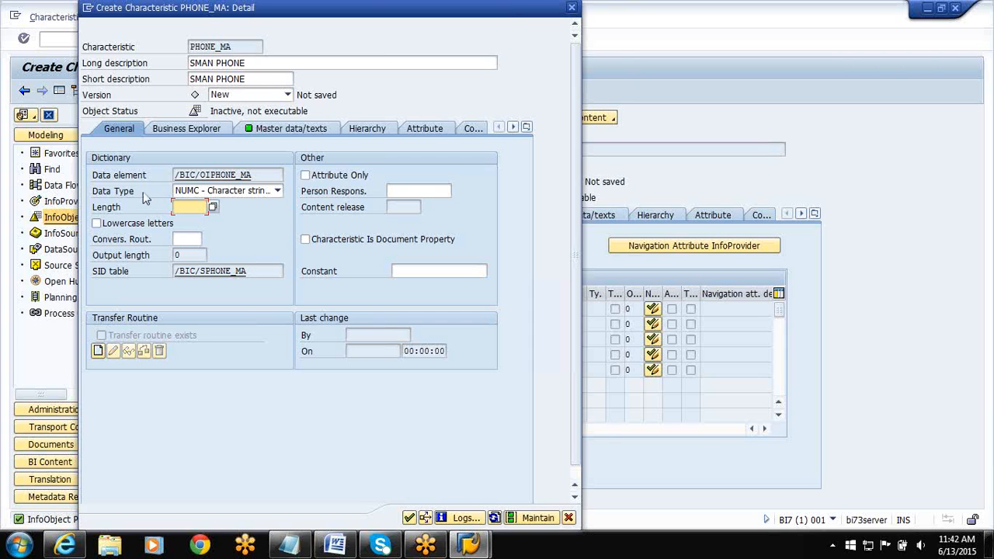
pyautogui.write('10')
pyautogui.click(409, 518)
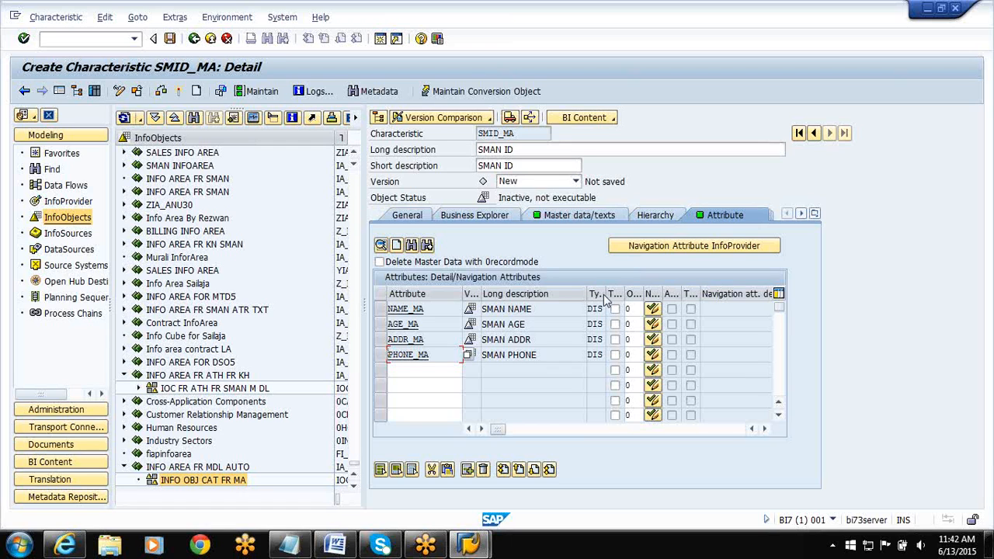
# Make ADDR_MA and PHONE_MA navigation attributes of SMID_MA and adopt their own texts as the navigation attribute descriptions.
pyautogui.moveTo(604, 293); pyautogui.dragTo(647, 294)
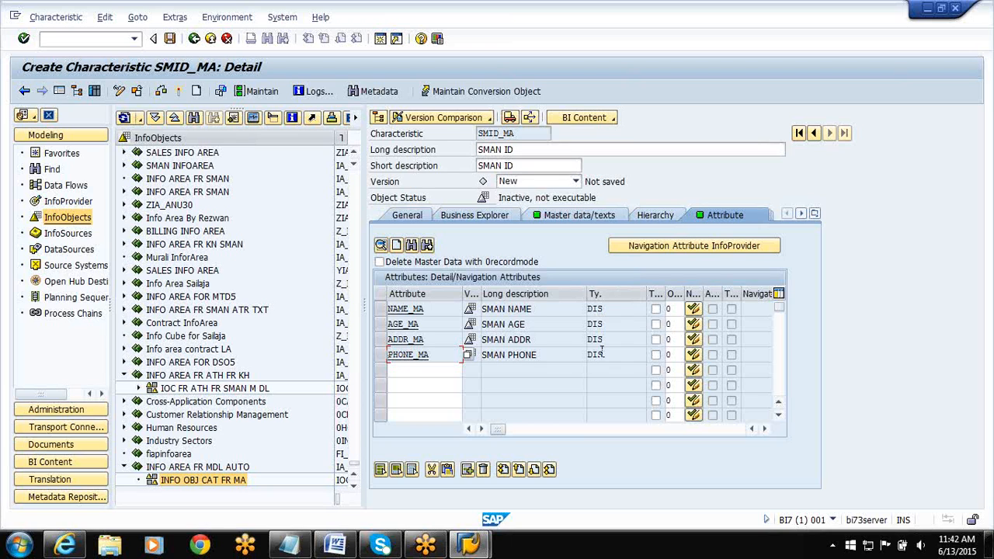
pyautogui.click(693, 340)
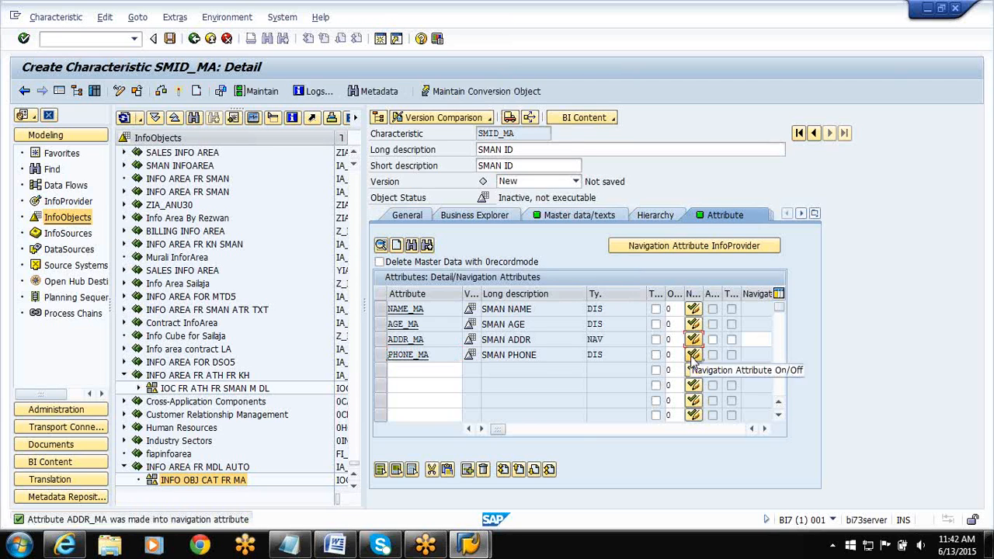
pyautogui.click(693, 355)
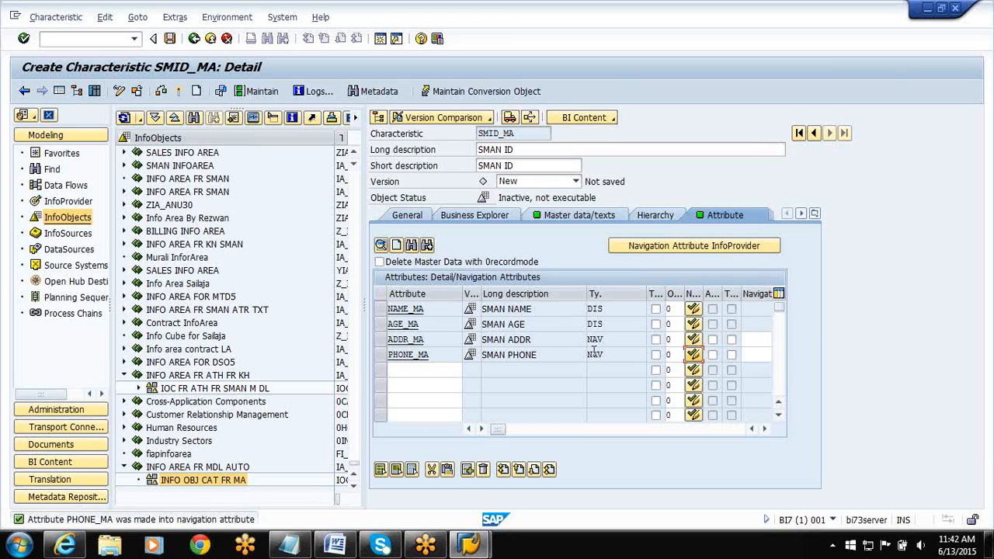
pyautogui.click(730, 343)
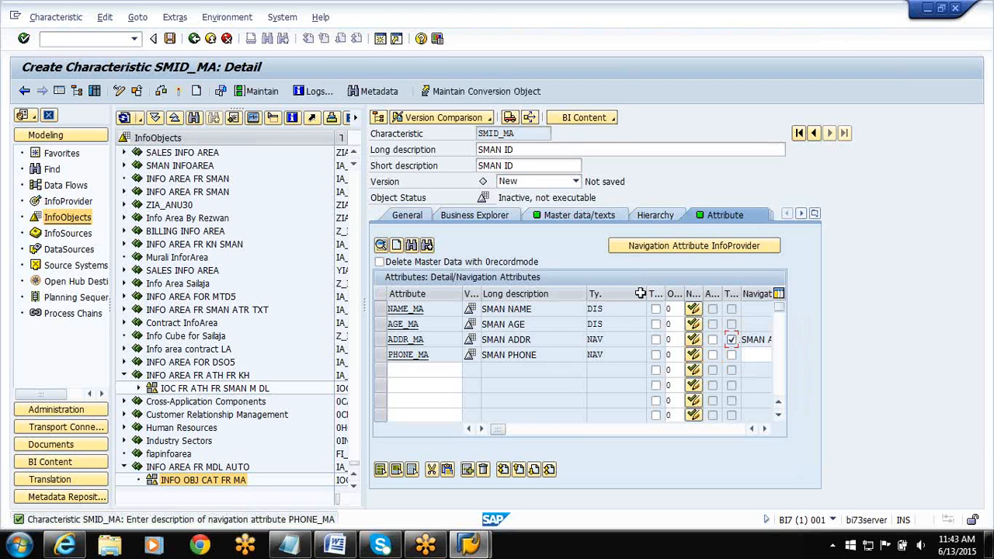
pyautogui.moveTo(646, 292); pyautogui.dragTo(600, 291)
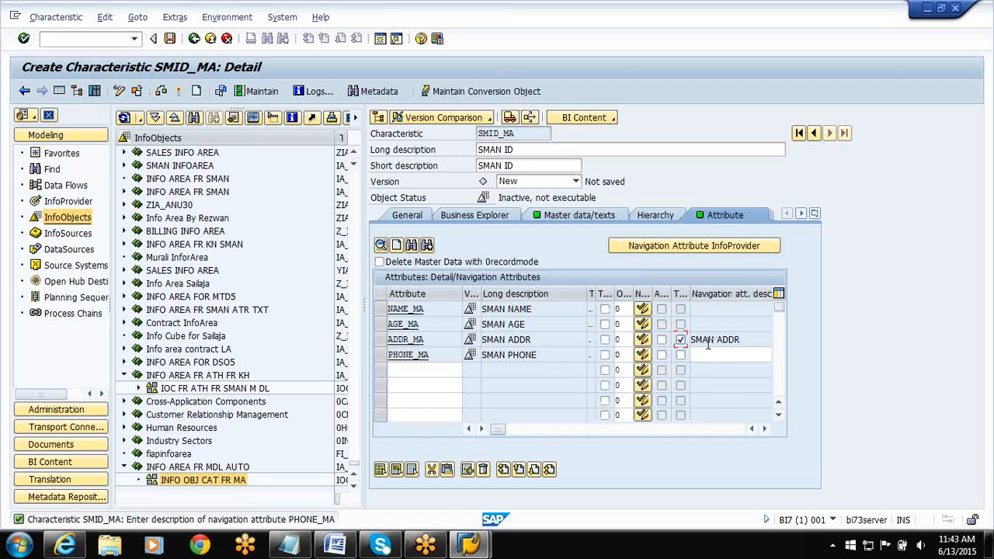
pyautogui.click(681, 354)
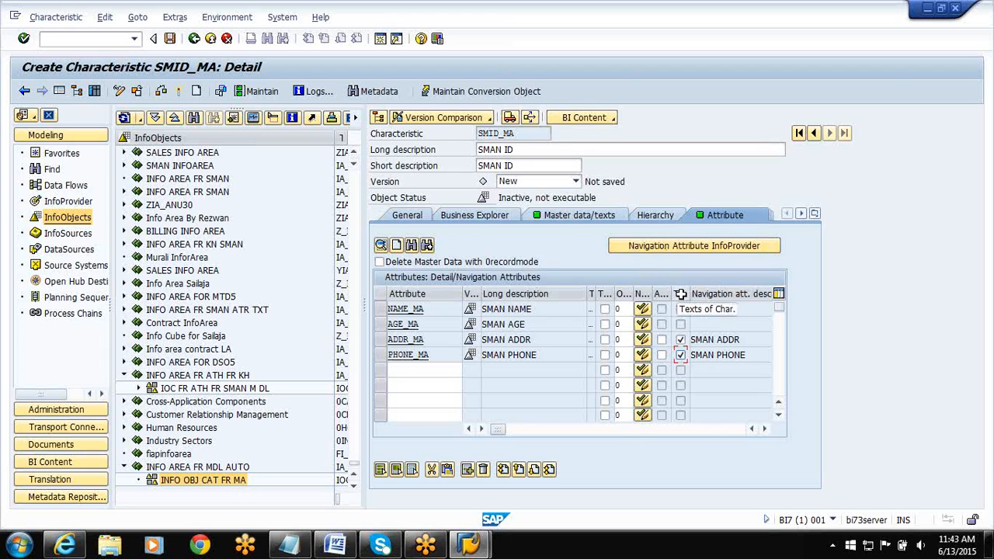
# Select all navigation attributes for using characteristic SMID_MA as an InfoProvider.
pyautogui.click(677, 245)
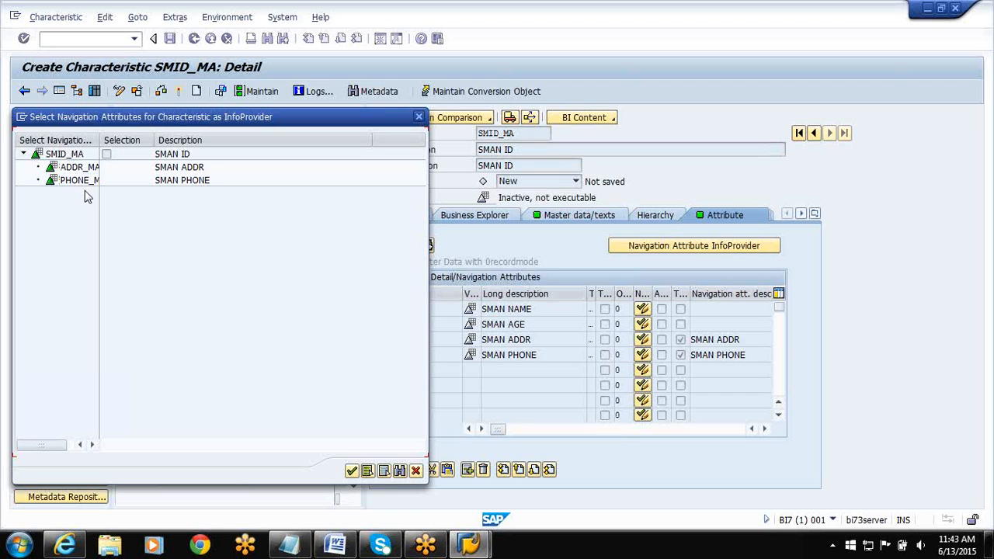
pyautogui.click(369, 474)
pyautogui.click(351, 471)
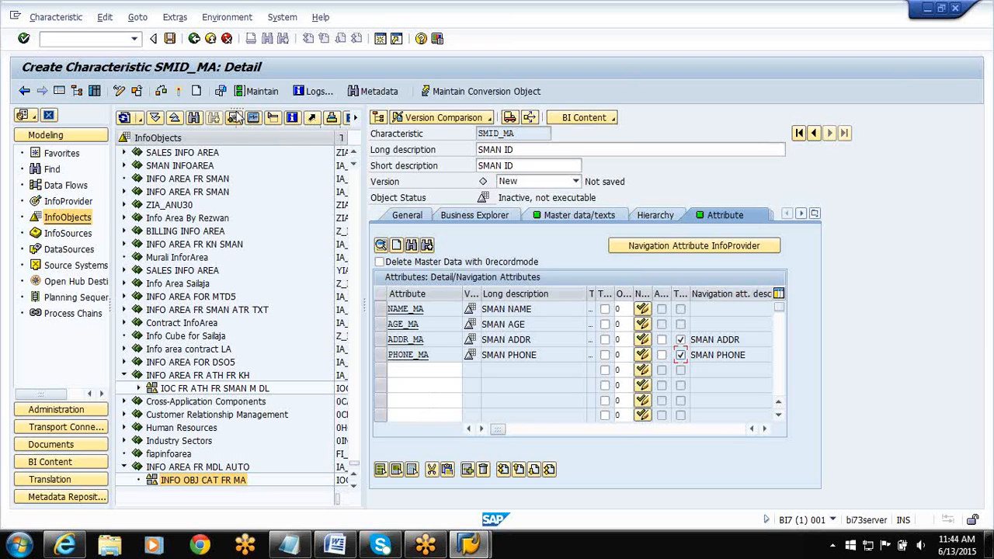
# Activate SMID_MA together with its dependent InfoObjects, saving them in package ZPACK_JSH under the proposed workbench request.
pyautogui.click(178, 92)
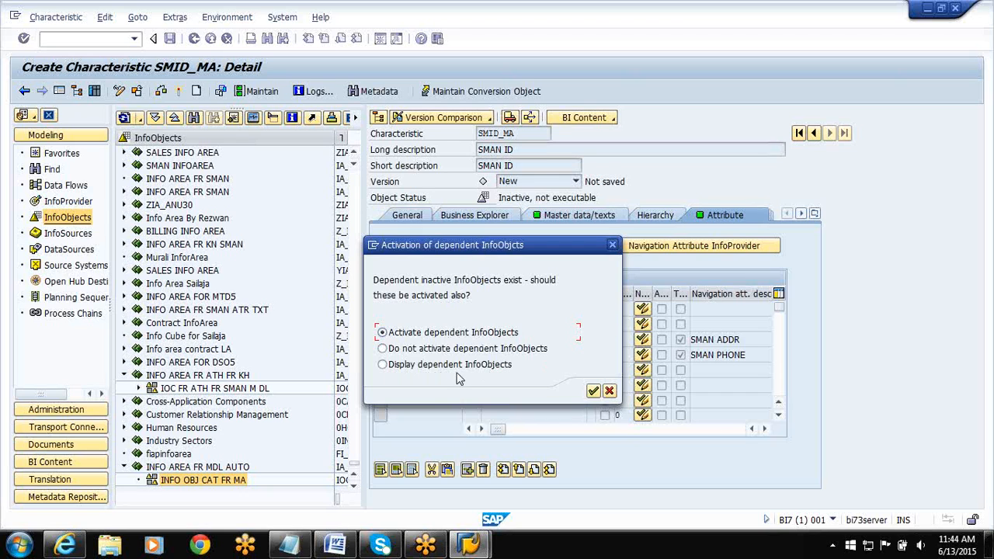
pyautogui.click(593, 391)
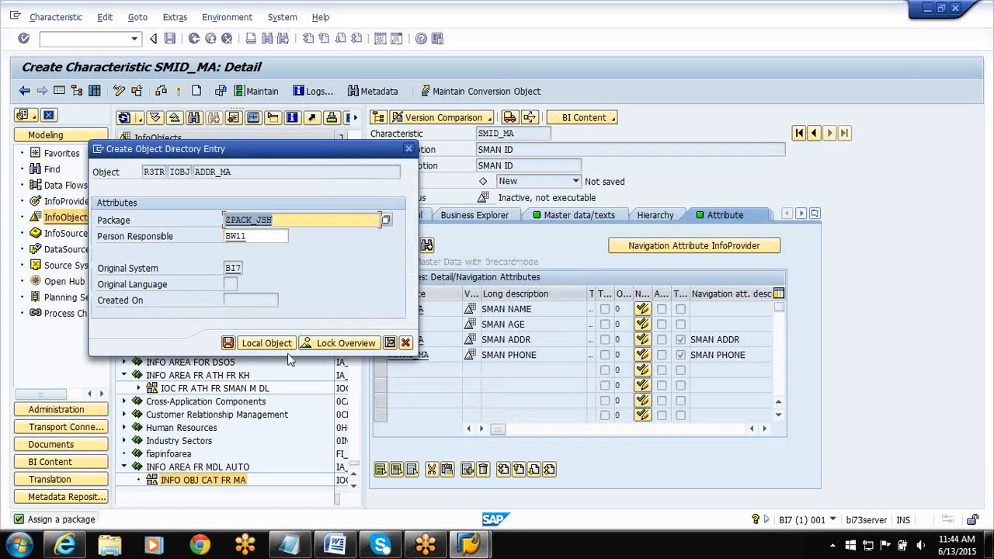
pyautogui.click(229, 343)
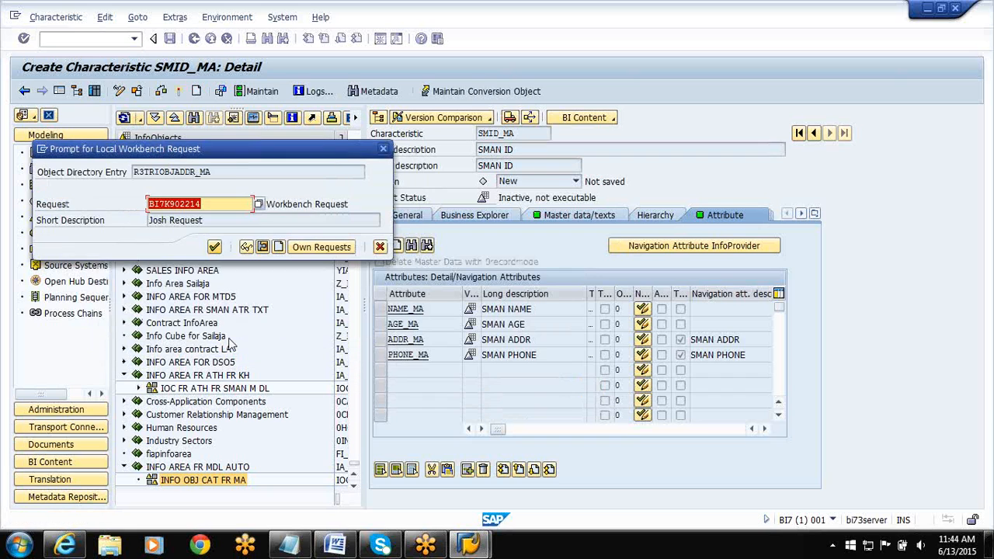
pyautogui.click(214, 247)
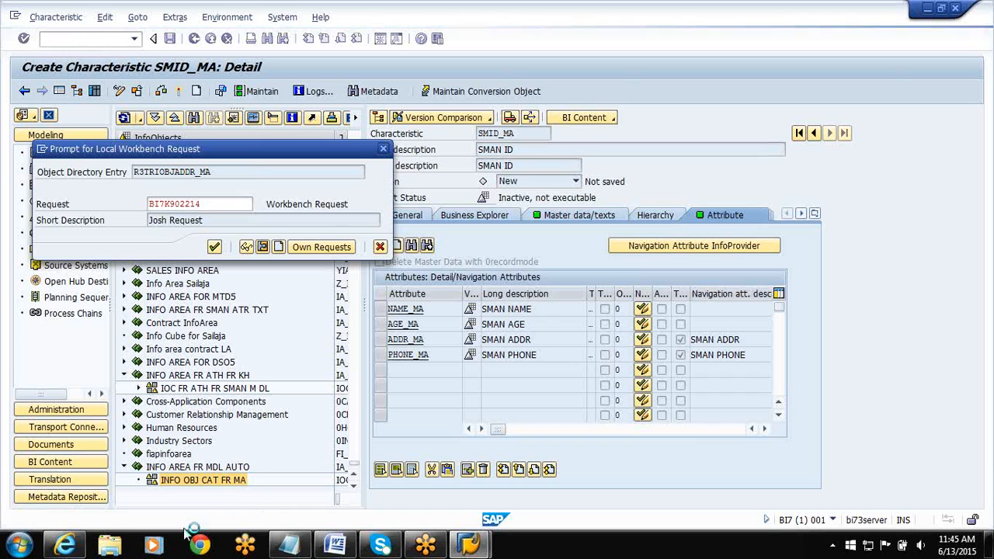
pyautogui.press('Return')
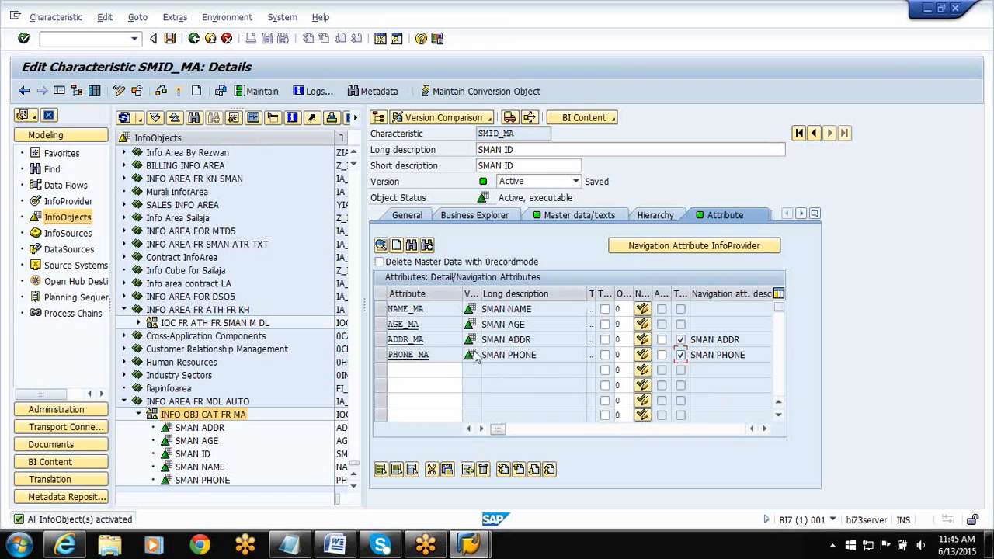
# Examine the SID table and the master data tables generated for characteristic SMID_MA.
pyautogui.click(408, 216)
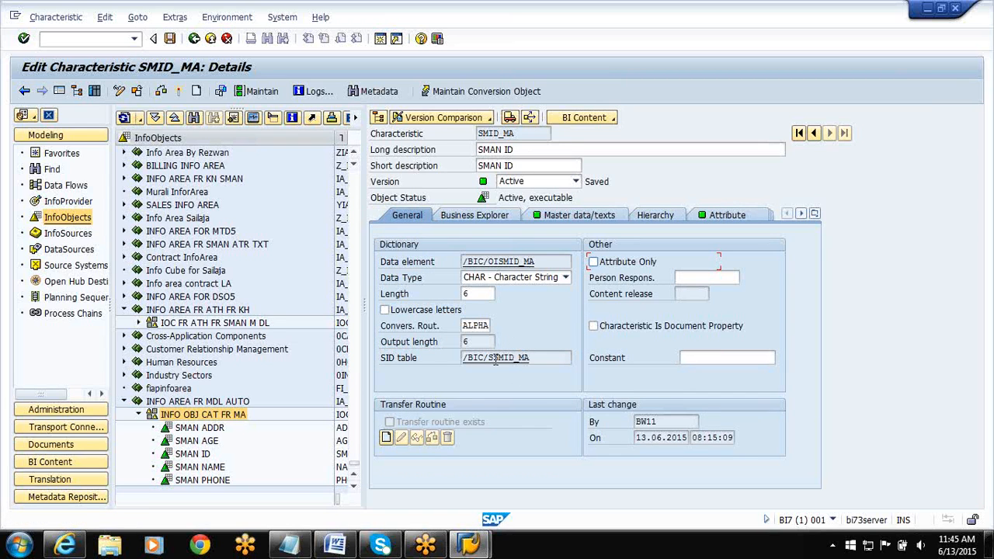
pyautogui.click(597, 222)
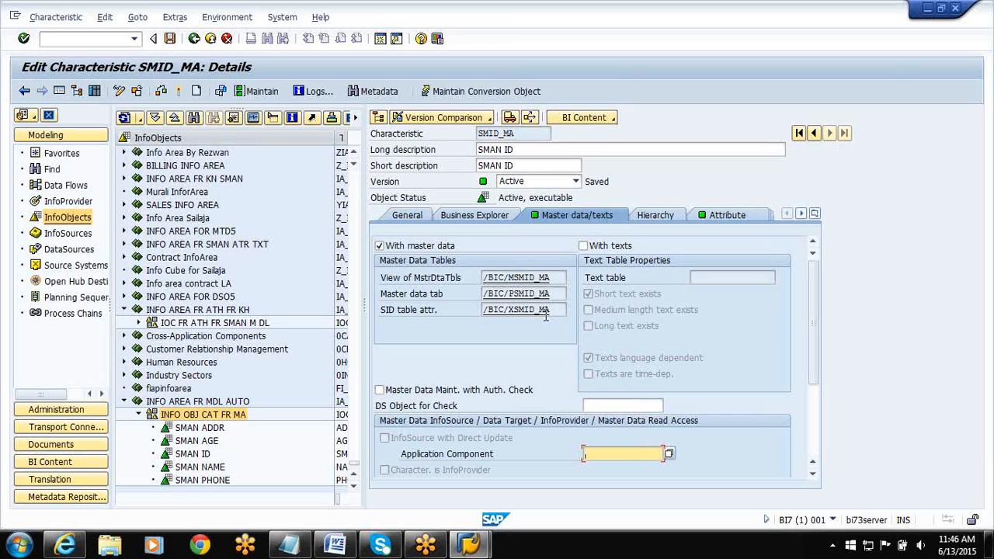
pyautogui.click(514, 310)
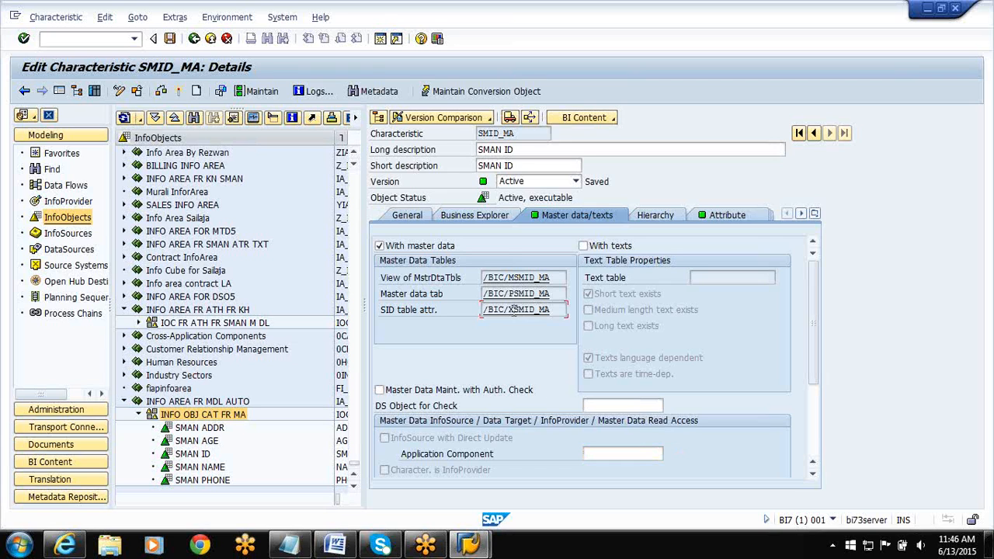
# Switch to Notepad and add the table name /BIC/PSMID_MA on a new line below the list of DS types.
pyautogui.click(928, 9)
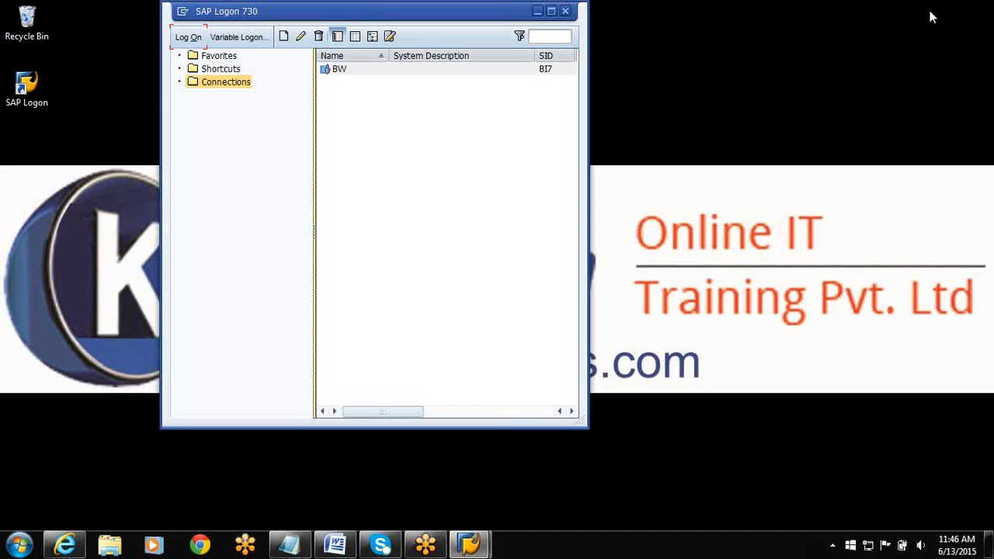
pyautogui.doubleClick(260, 12)
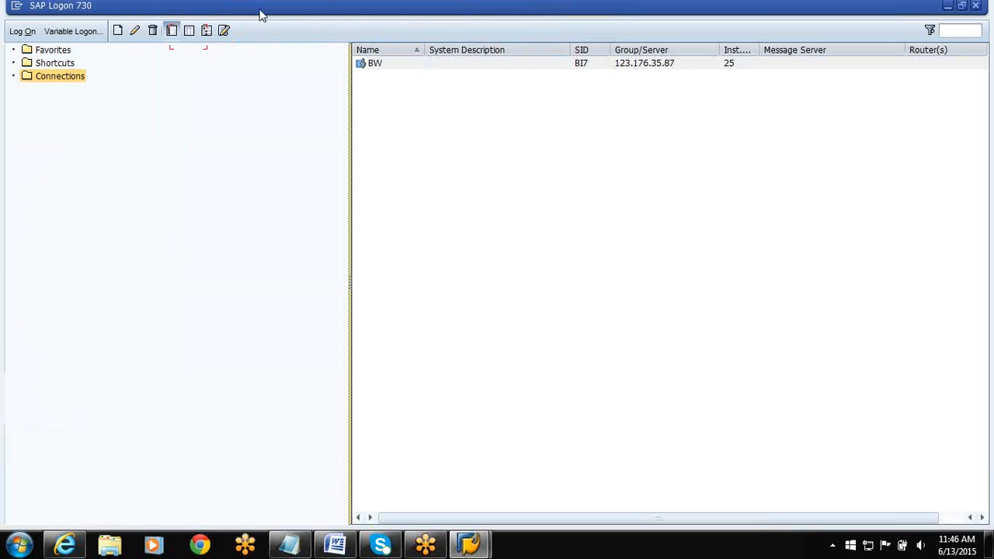
pyautogui.click(948, 8)
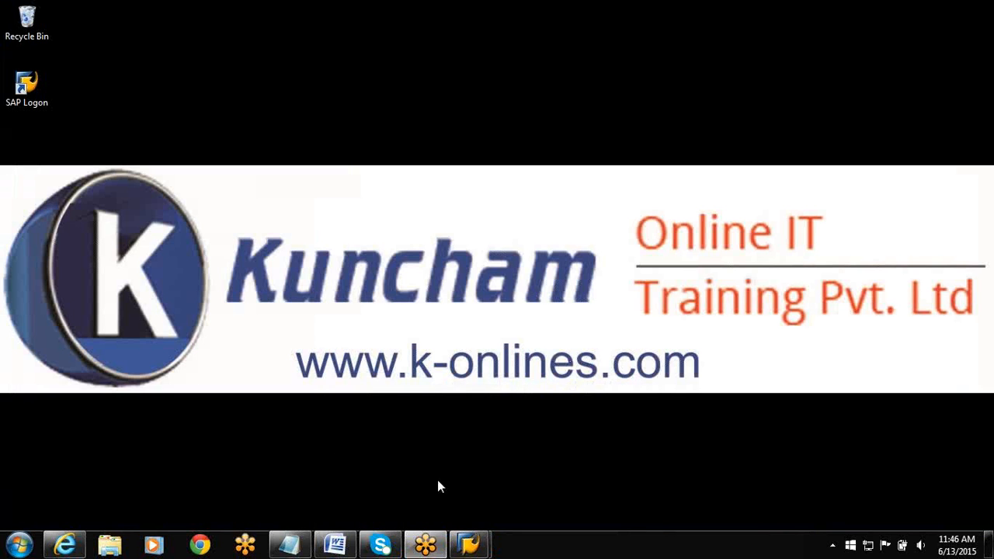
pyautogui.click(291, 547)
pyautogui.press('Return')
pyautogui.press('Return')
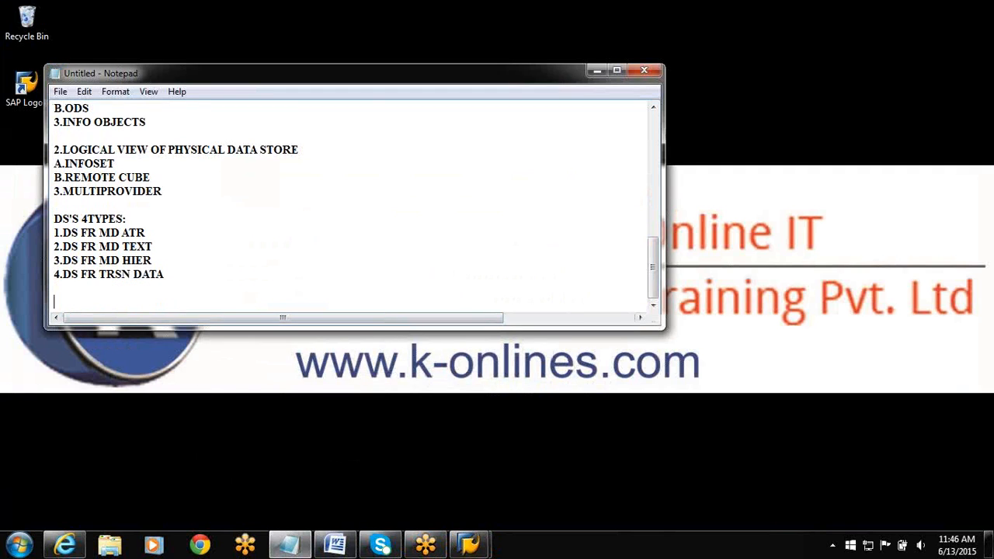
pyautogui.write('/BIC/PSMID_MA')
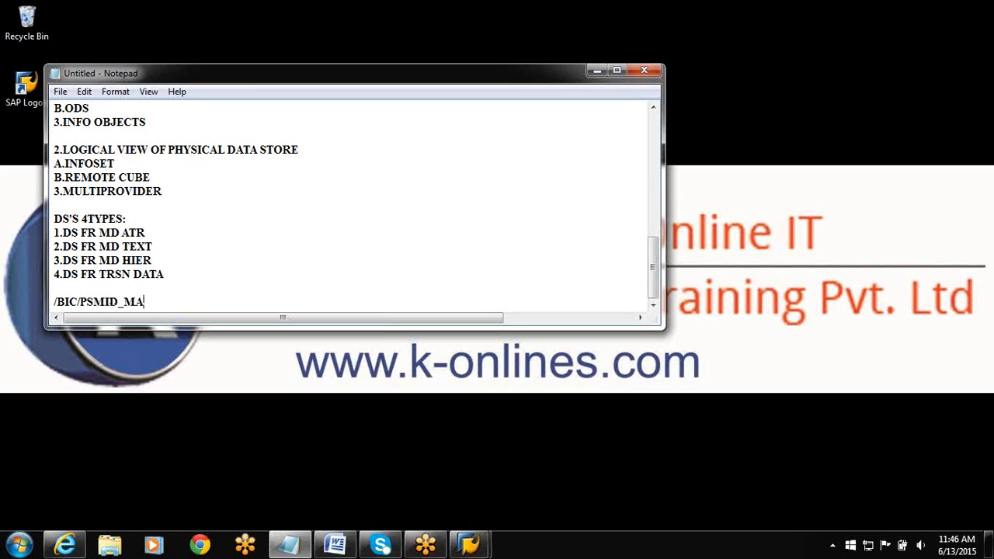
# Add the table names /BIC/SSMID_MA and /BIC/XSMID_MA on separate lines below /BIC/PSMID_MA.
pyautogui.press('Return')
pyautogui.write('/BIC/')
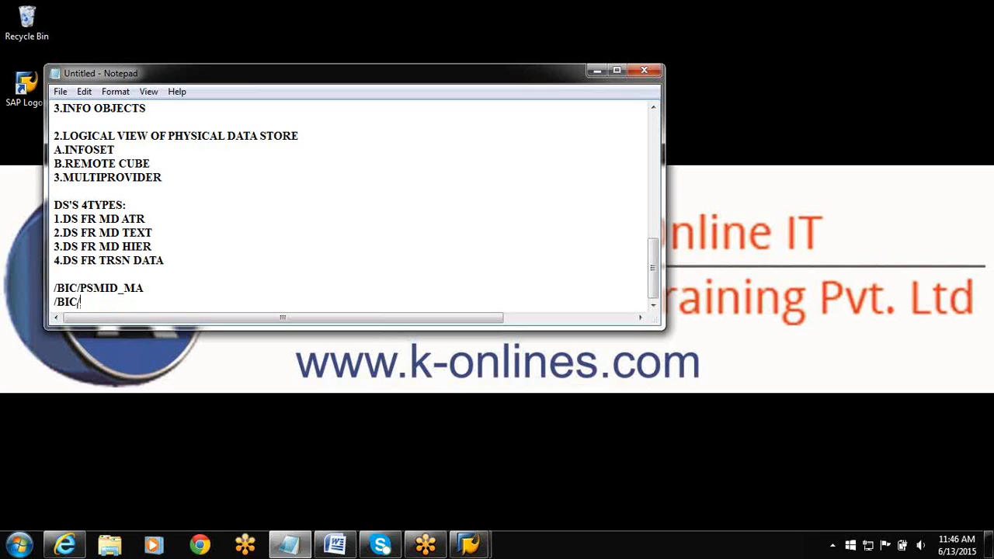
pyautogui.write('SSMID_MA')
pyautogui.press('Return')
pyautogui.write('/BIC/')
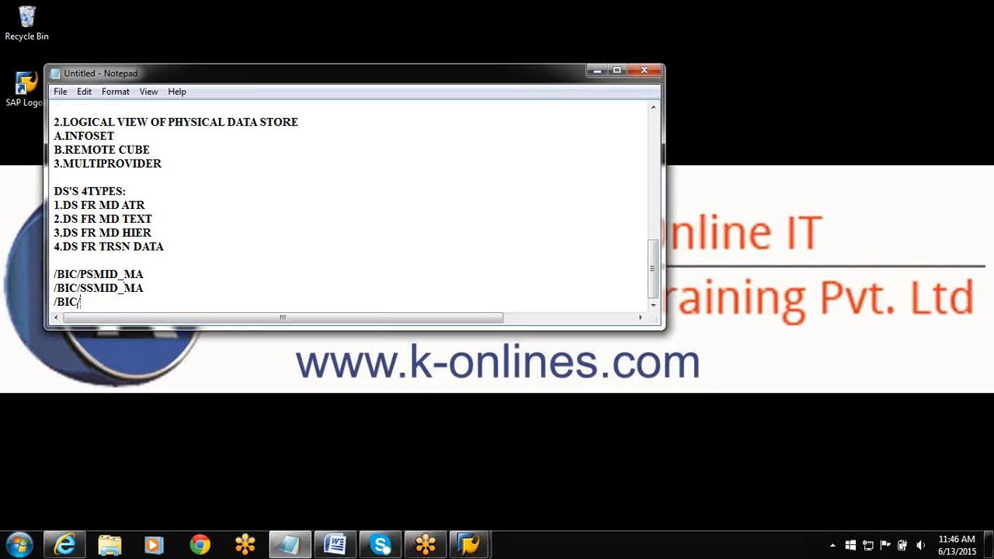
pyautogui.write('XSMID_MA')
# Add the view name /BIC/MSMID_MA as the last line of the table list.
pyautogui.press('Return')
pyautogui.write('/BIC/')
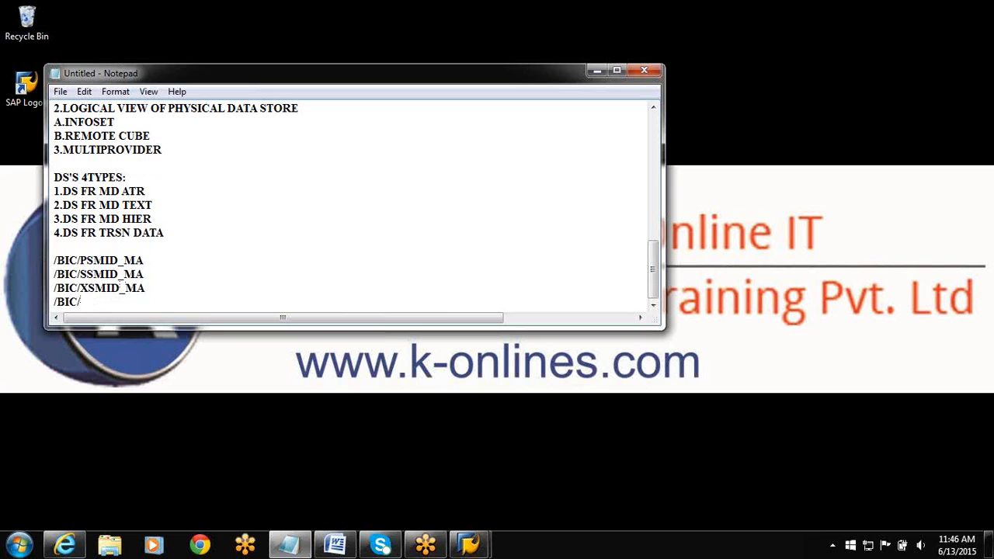
pyautogui.write('M')
pyautogui.write('SMID_')
pyautogui.write('MA')
# Annotate the /BIC/PSMID_MA line with "-->TIME INDEPENDENT MD DIS ATTR".
pyautogui.write('--')
pyautogui.write('>T')
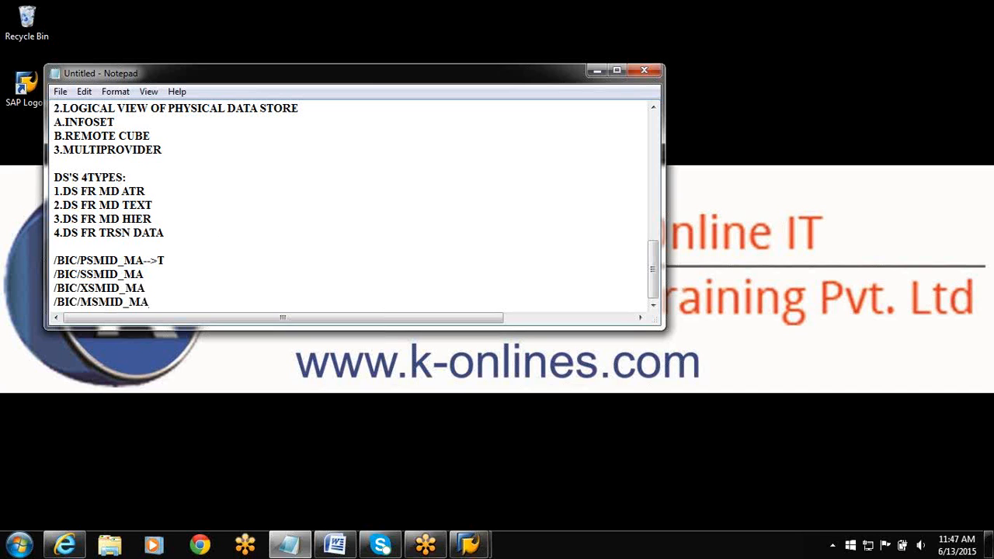
pyautogui.write('IME INDEPENDENT MD ')
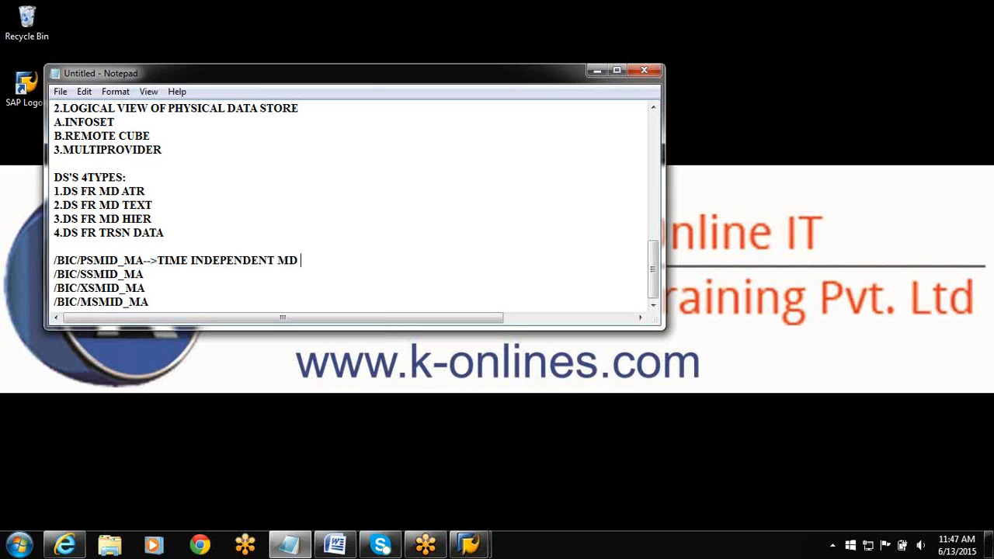
pyautogui.write('DIS ATTR /BIC/SSMID_MA')
pyautogui.write('-')
pyautogui.write('>TIME')
pyautogui.write(' INDEPE')
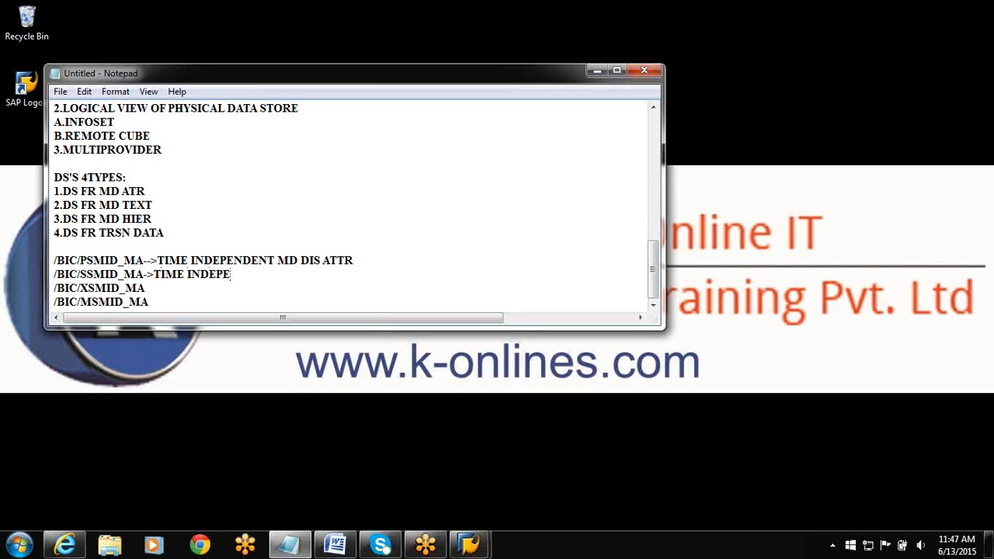
pyautogui.write('NDENT MD NAV ATTR')
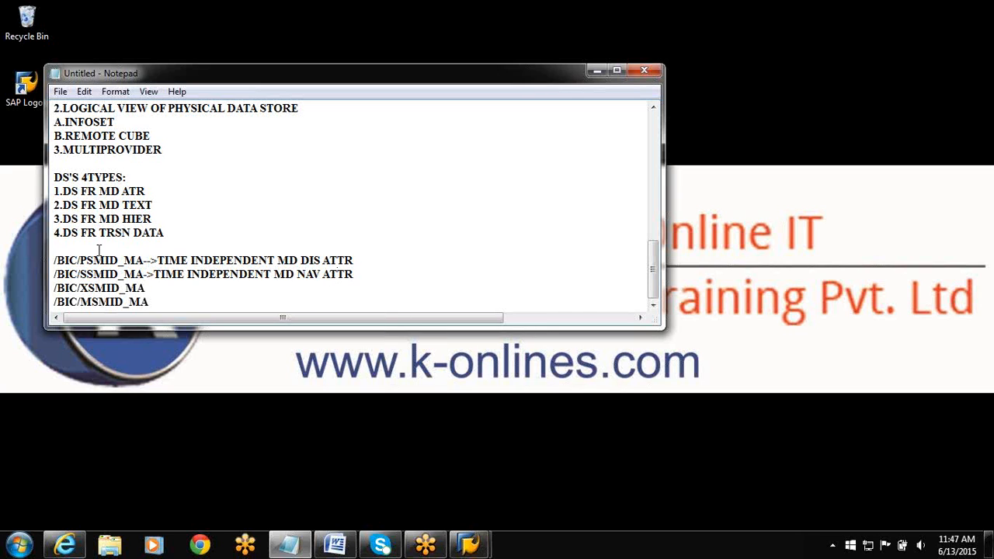
# Correct the table names so the second line reads /BIC/XSMID_MA and the third reads /BIC/SSMID_MA.
pyautogui.click(87, 277)
pyautogui.press('BackSpace')
pyautogui.write('X')
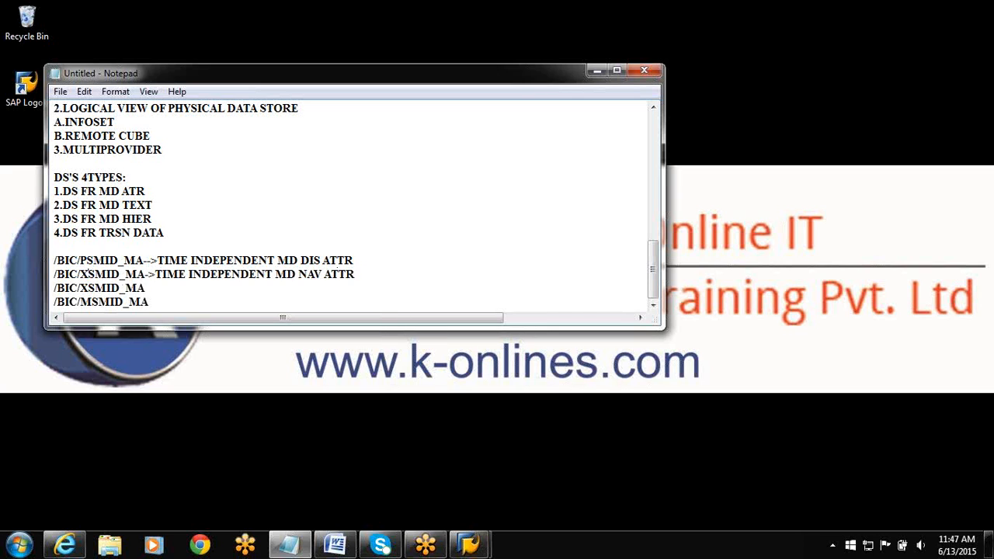
pyautogui.click(87, 287)
pyautogui.press('BackSpace')
pyautogui.write('S')
# Annotate the /BIC/SSMID_MA line with "->SID TABLE".
pyautogui.click(165, 287)
pyautogui.write('->SID')
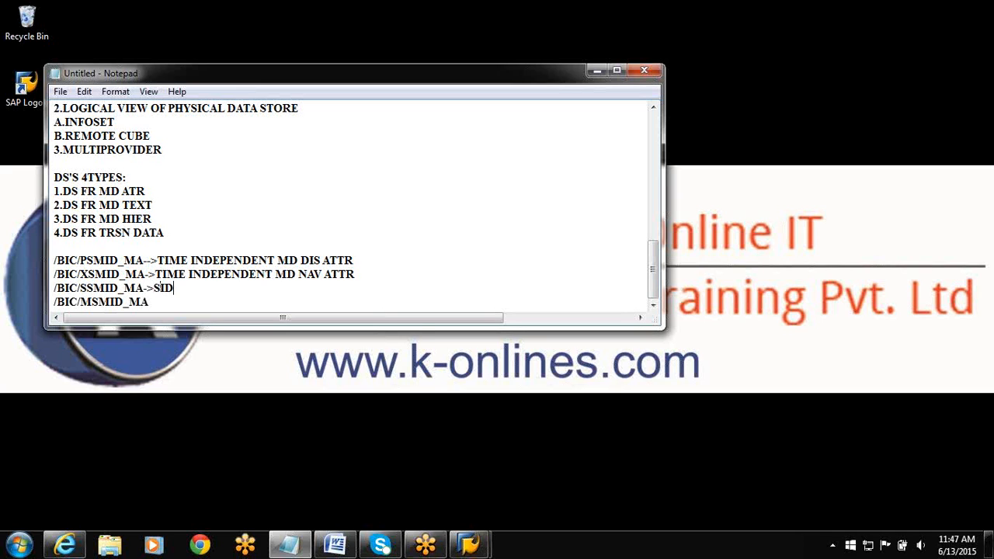
pyautogui.write(' TABLE')
# Annotate the /BIC/MSMID_MA line with "->VIEW OF P TABLE".
pyautogui.press('Return')
pyautogui.write('/BIC/MSMID_MA->VIEW OF,')
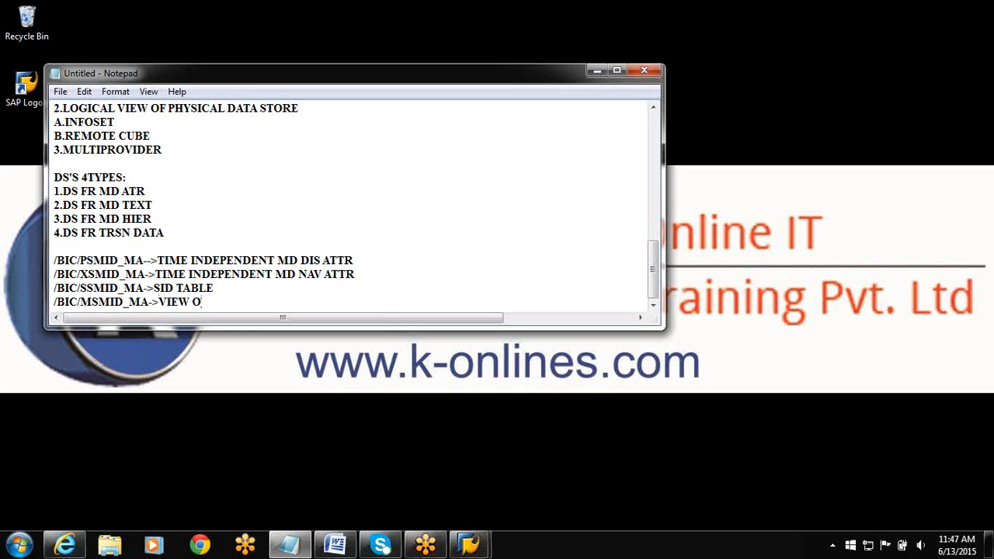
pyautogui.press('BackSpace')
pyautogui.write('P TABLE')
pyautogui.moveTo(351, 550)
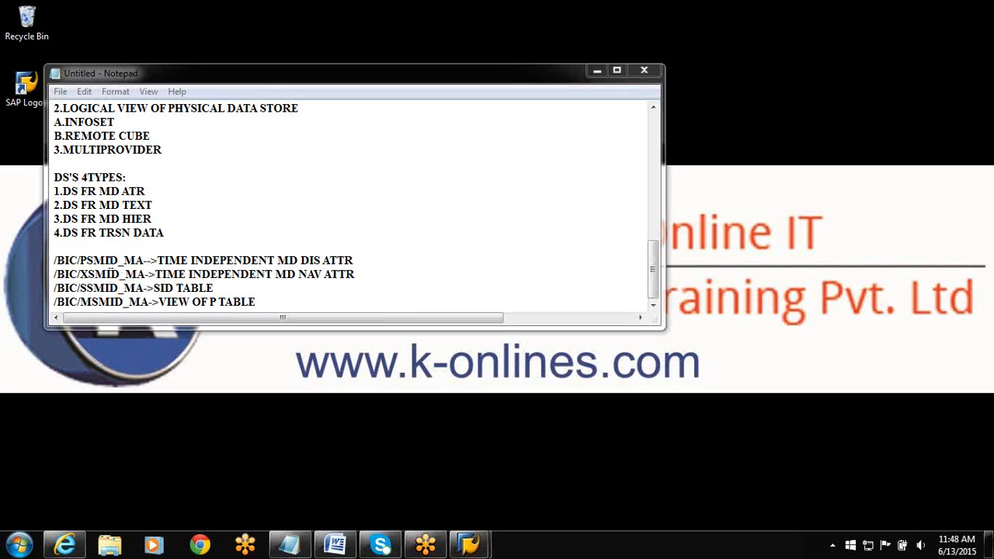
pyautogui.moveTo(54, 260); pyautogui.dragTo(152, 260)
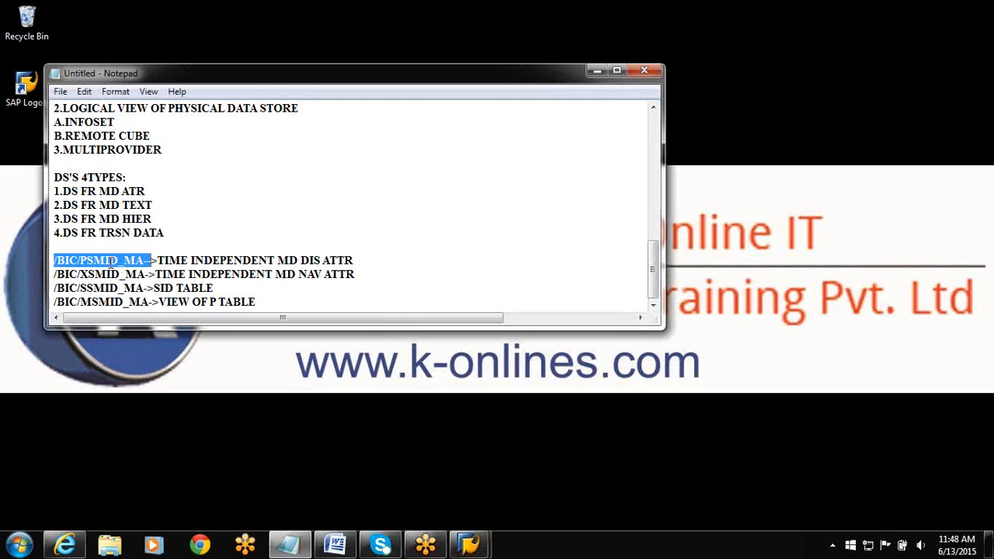
pyautogui.click(302, 270)
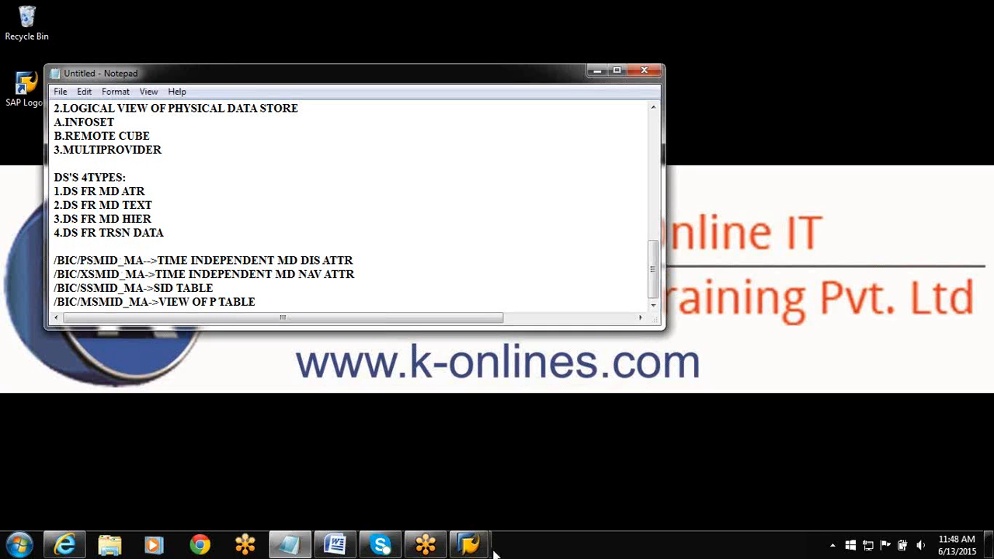
# Switch back to SAP and review the hierarchy settings and the attribute list of characteristic SMID_MA.
pyautogui.click(468, 544)
pyautogui.click(548, 464)
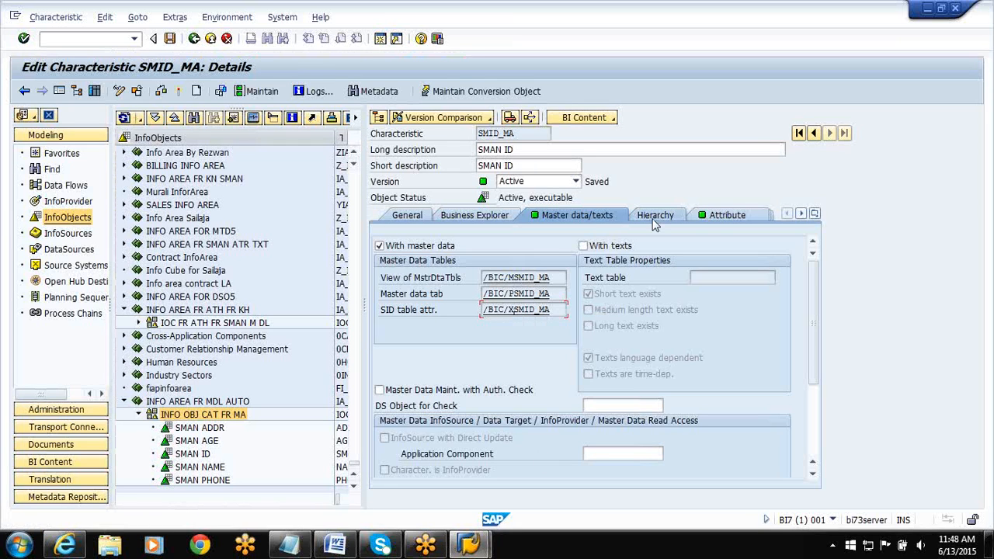
pyautogui.click(655, 220)
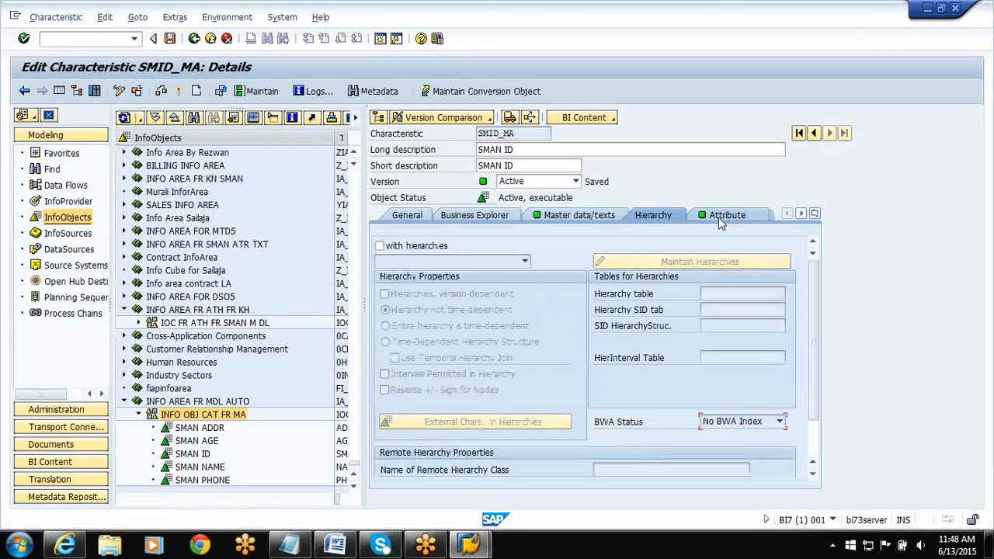
pyautogui.click(721, 221)
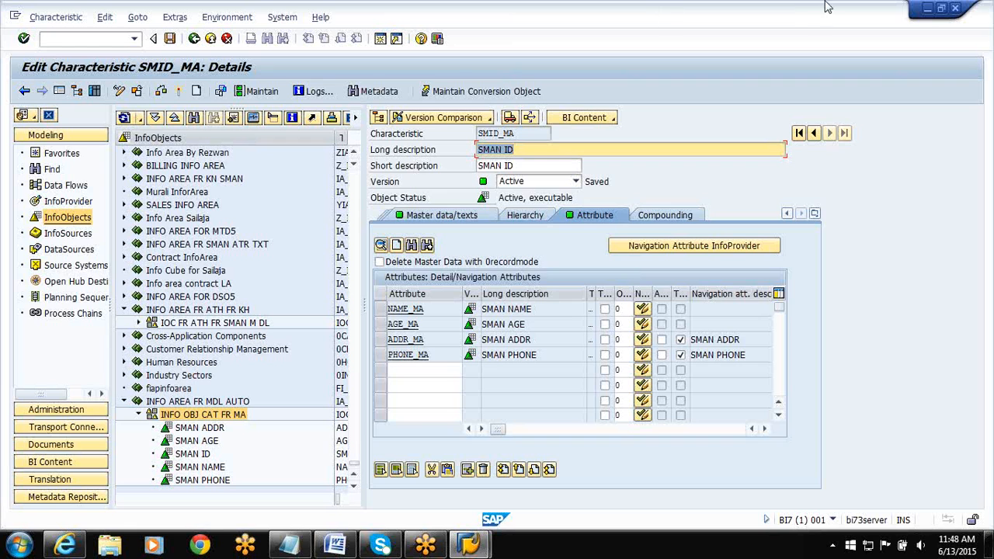
# Switch to Internet Explorer to show the k-onlines.com home page.
pyautogui.click(930, 10)
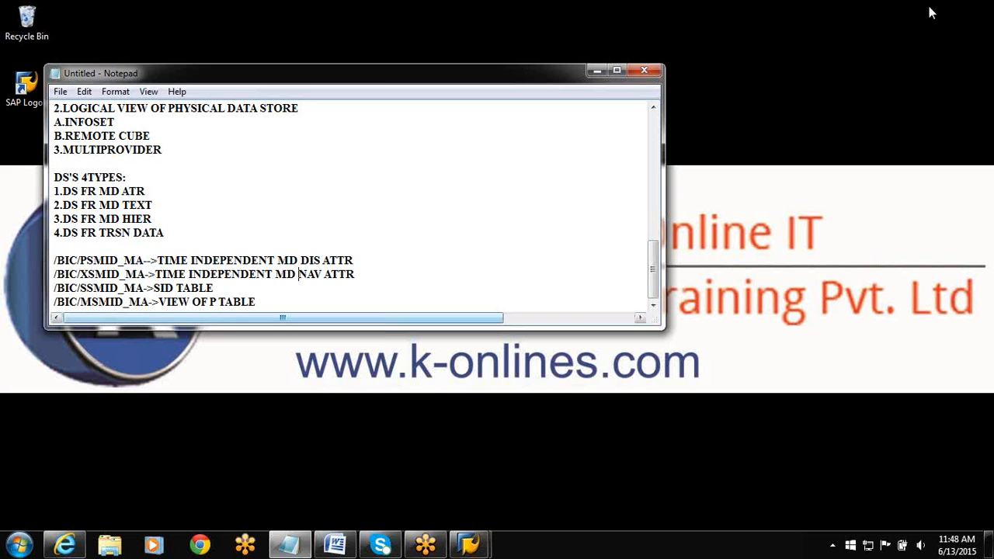
pyautogui.click(66, 544)
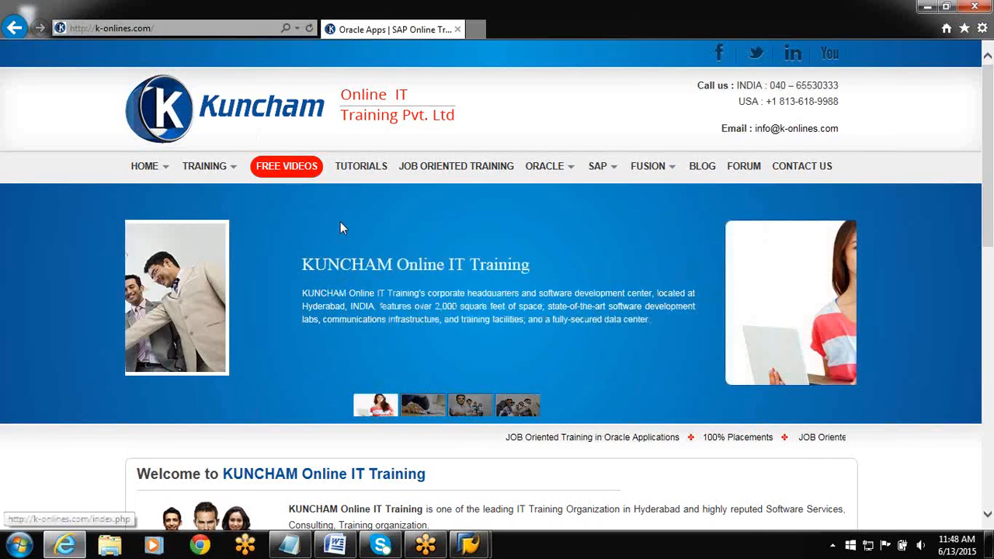